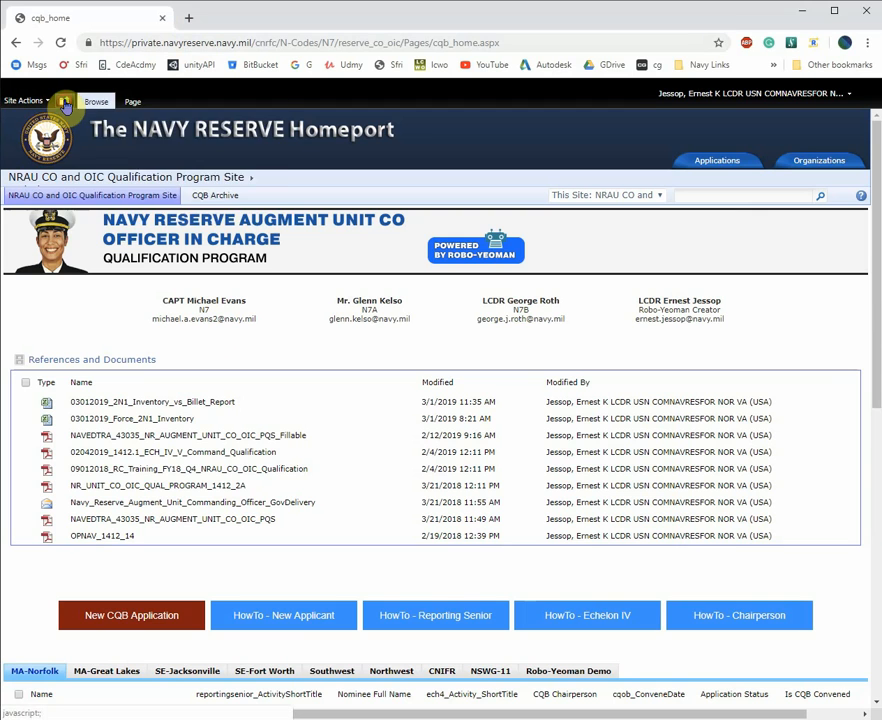
# Go from the qualification program site up to the myNRH home page and look through its links.
pyautogui.click(64, 104)
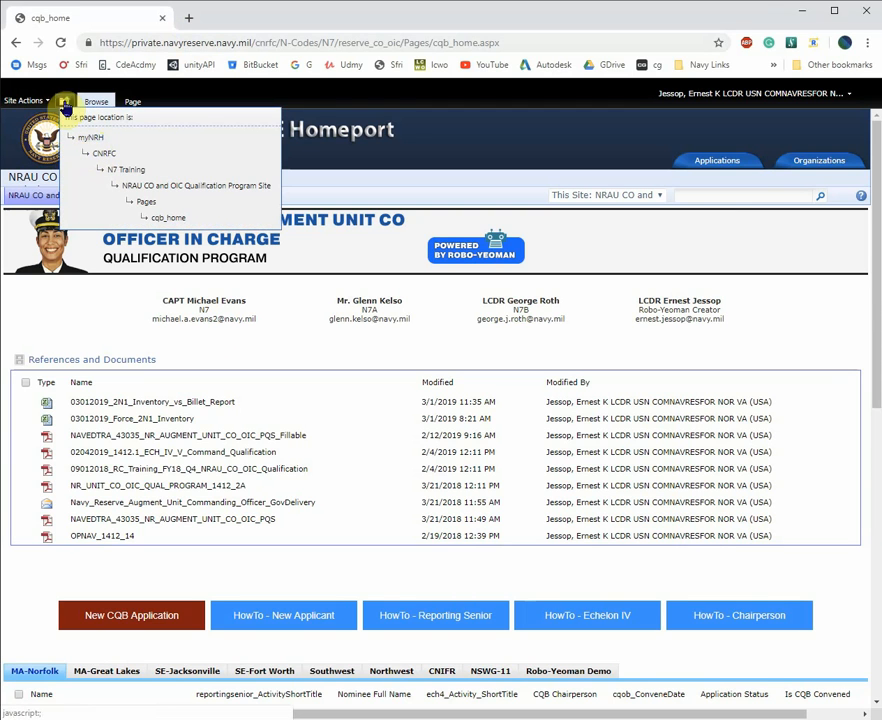
pyautogui.click(92, 143)
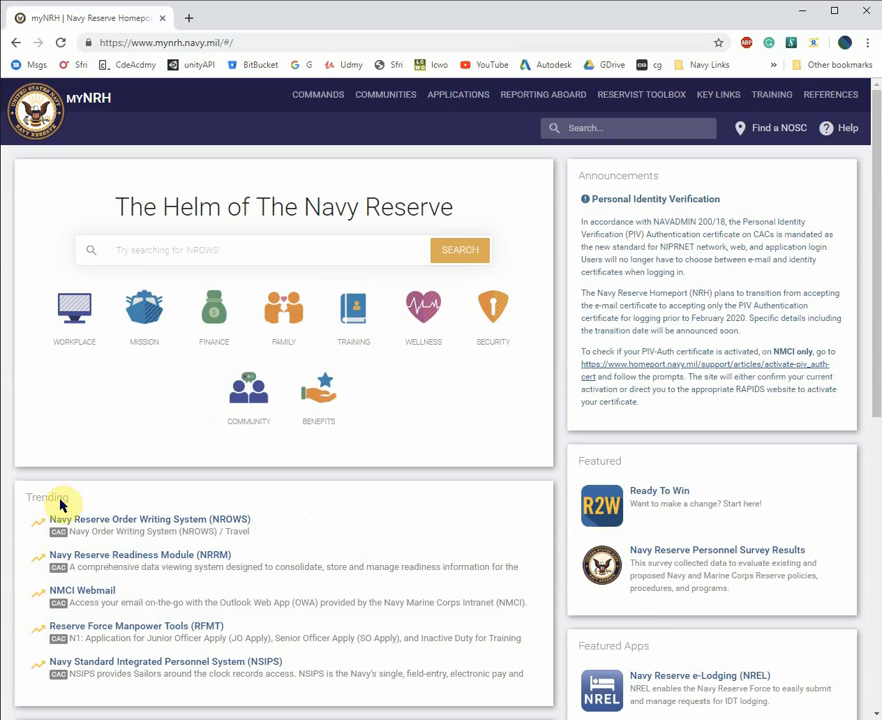
pyautogui.scroll(-6, 394, 555)
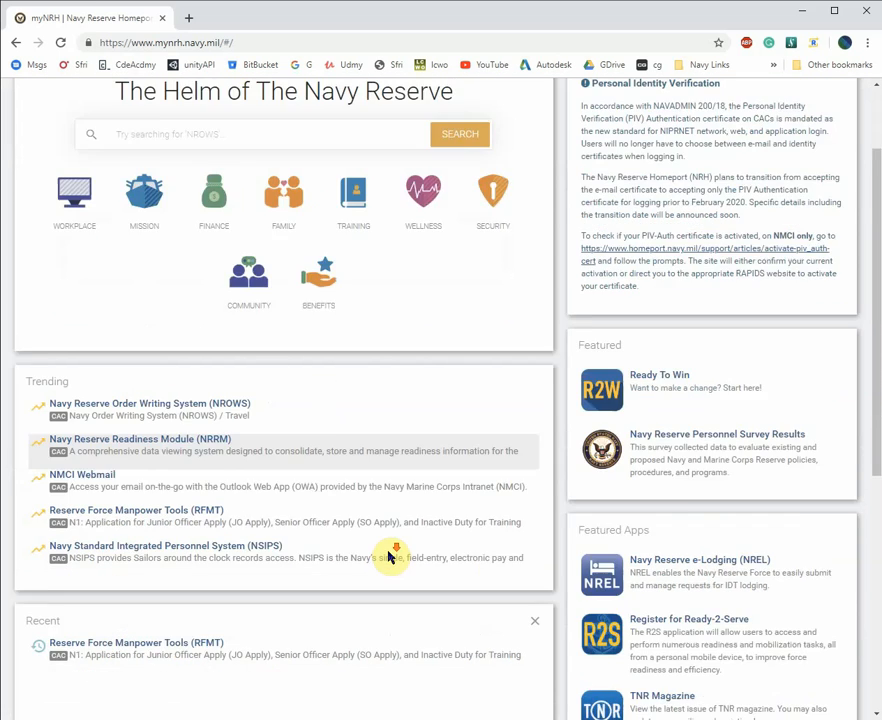
pyautogui.scroll(1, 388, 557)
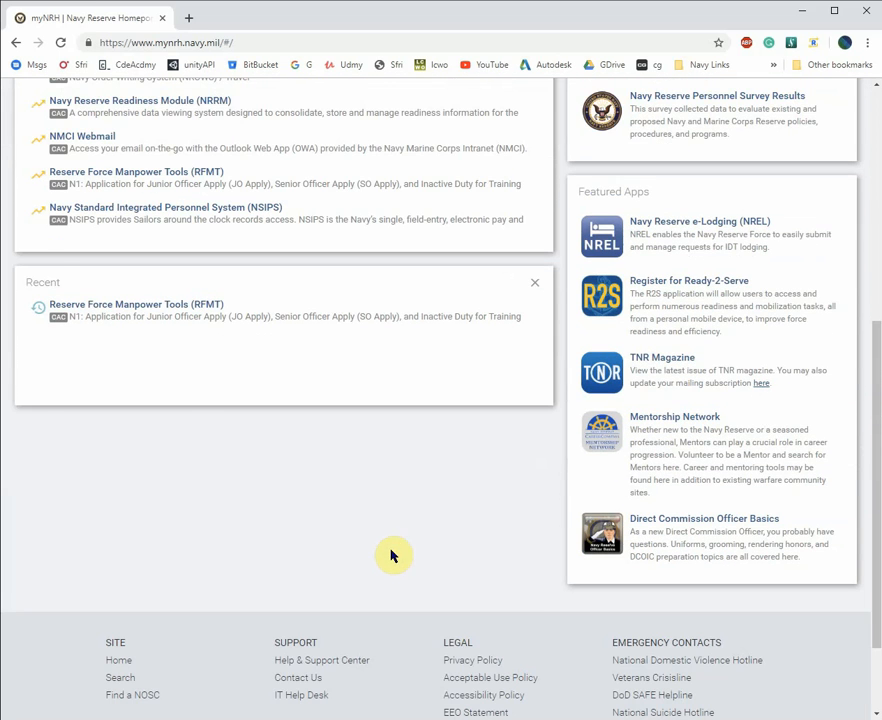
pyautogui.scroll(1, 392, 556)
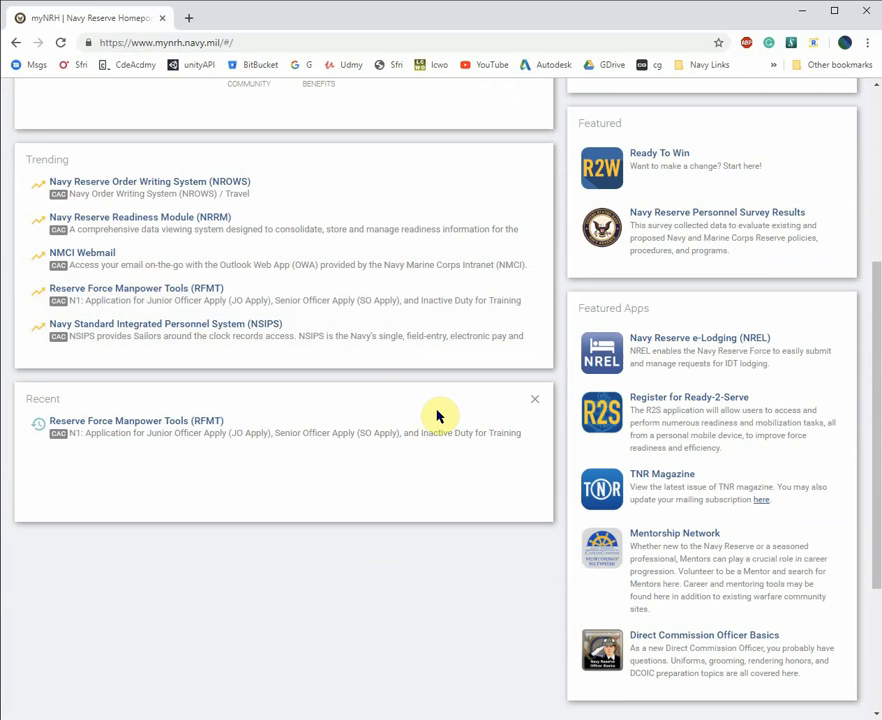
pyautogui.scroll(3, 436, 415)
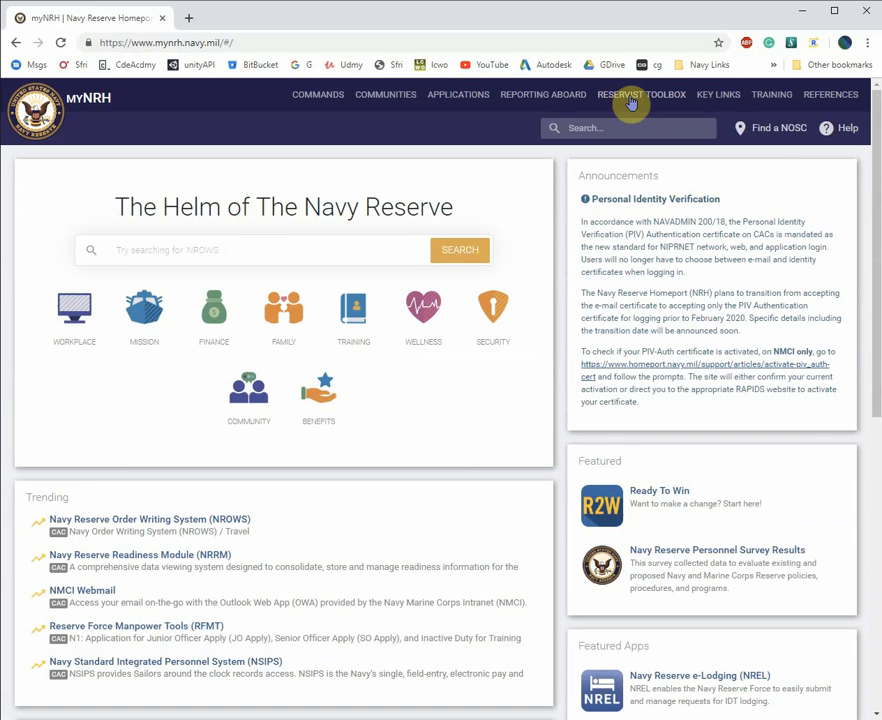
# Open the RFMT (JO/SO APPLY/IDT) application from myNRH and submit the smart card PIN at the security prompts.
pyautogui.click(463, 100)
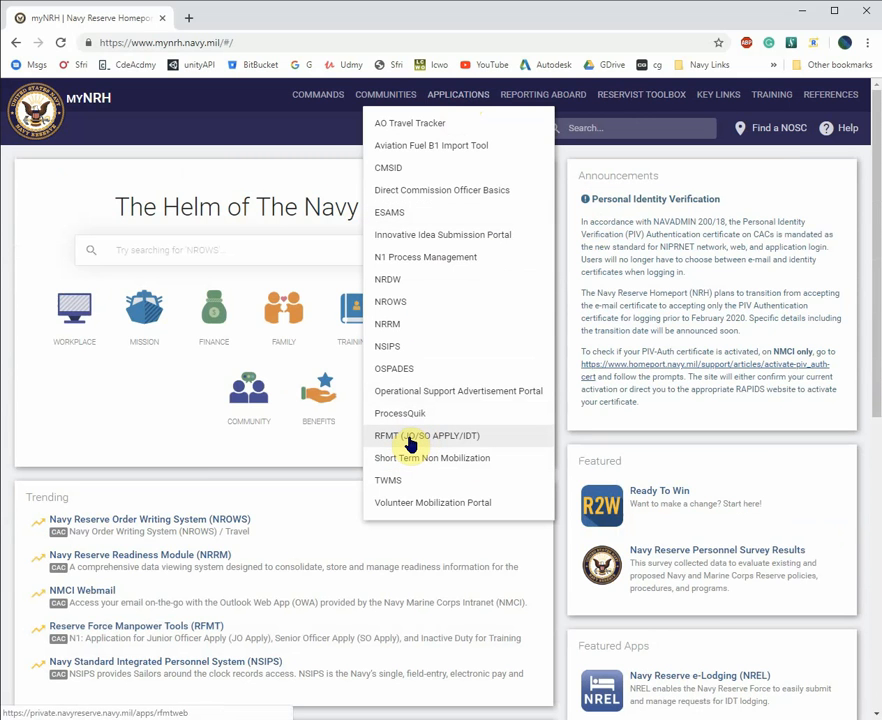
pyautogui.click(405, 440)
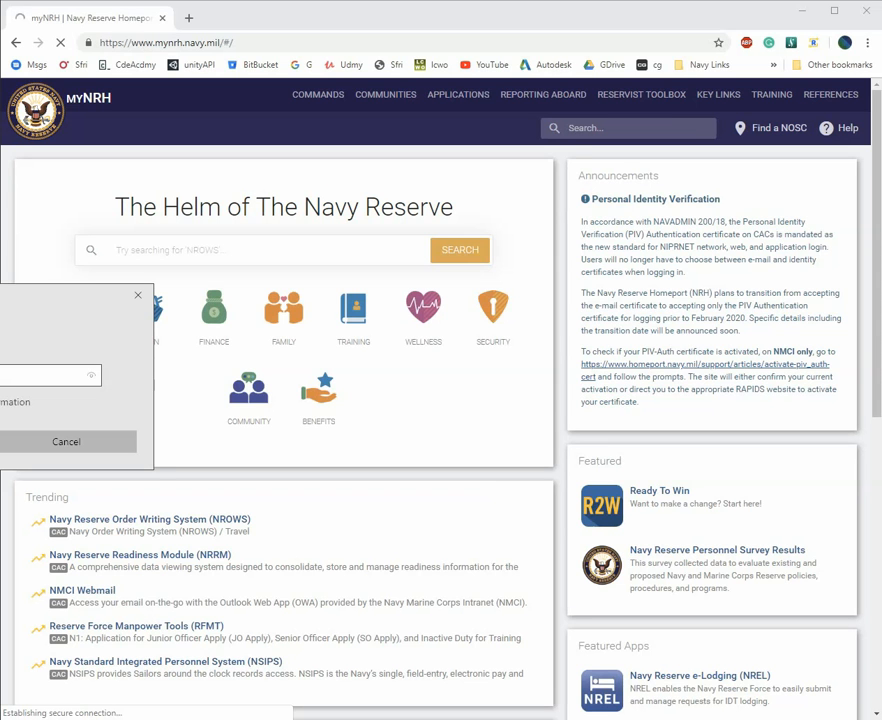
pyautogui.press('Return')
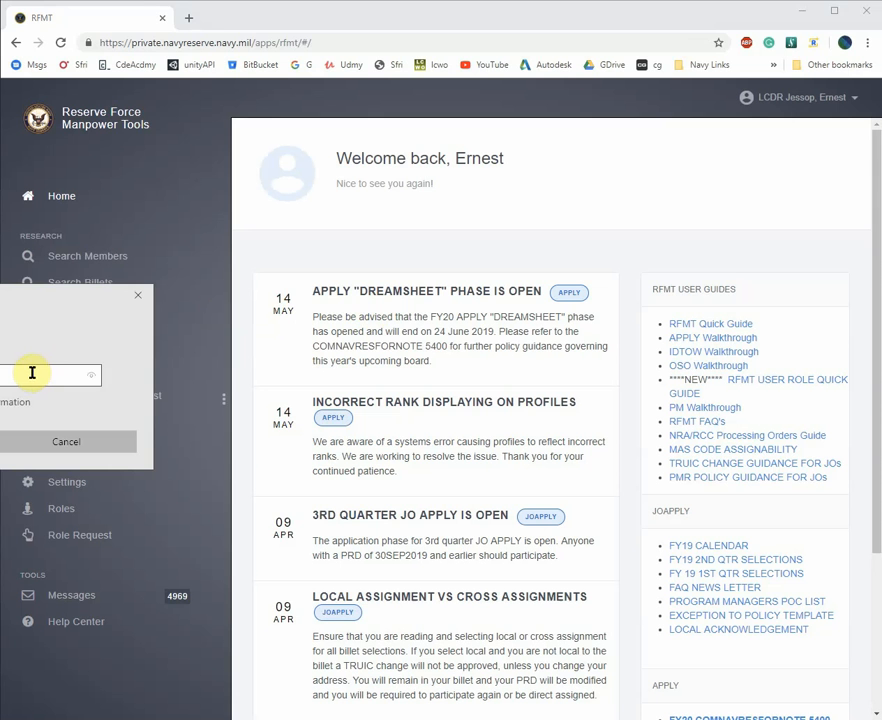
pyautogui.press('Return')
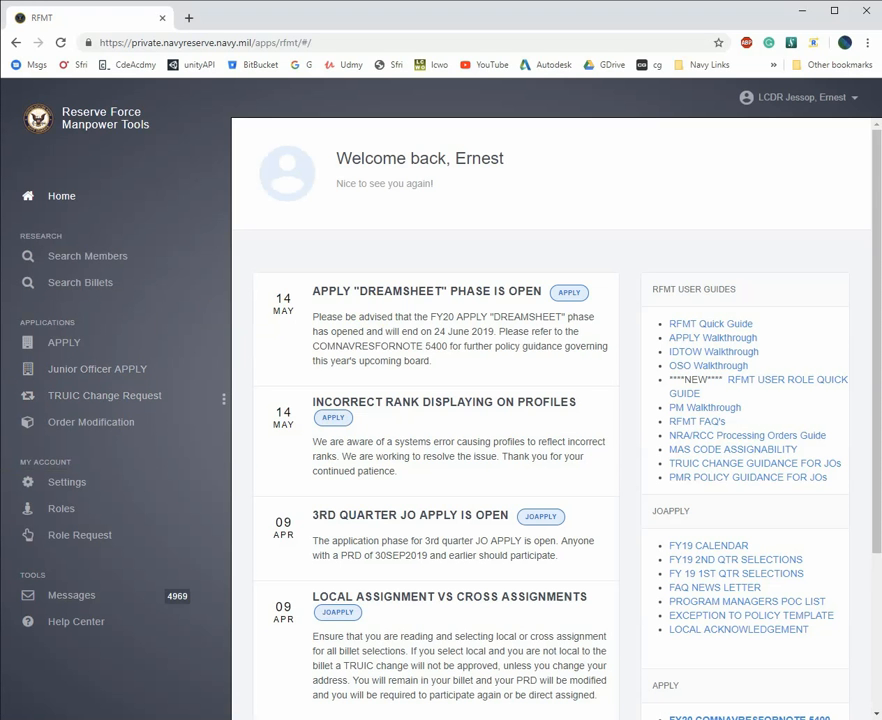
# Switch to Excel to view the Members sheet of 03012019_Force_2N1_Inventory.xlsx, and return to the RFMT page in the browser.
pyautogui.hotkey('alt', 'Tab')
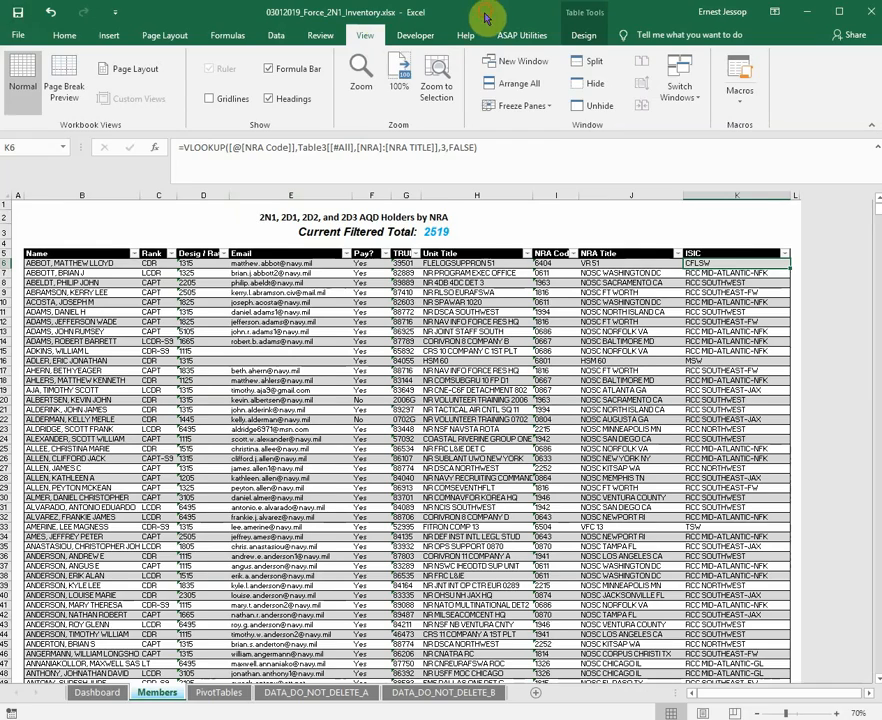
pyautogui.hotkey('alt', 'Tab')
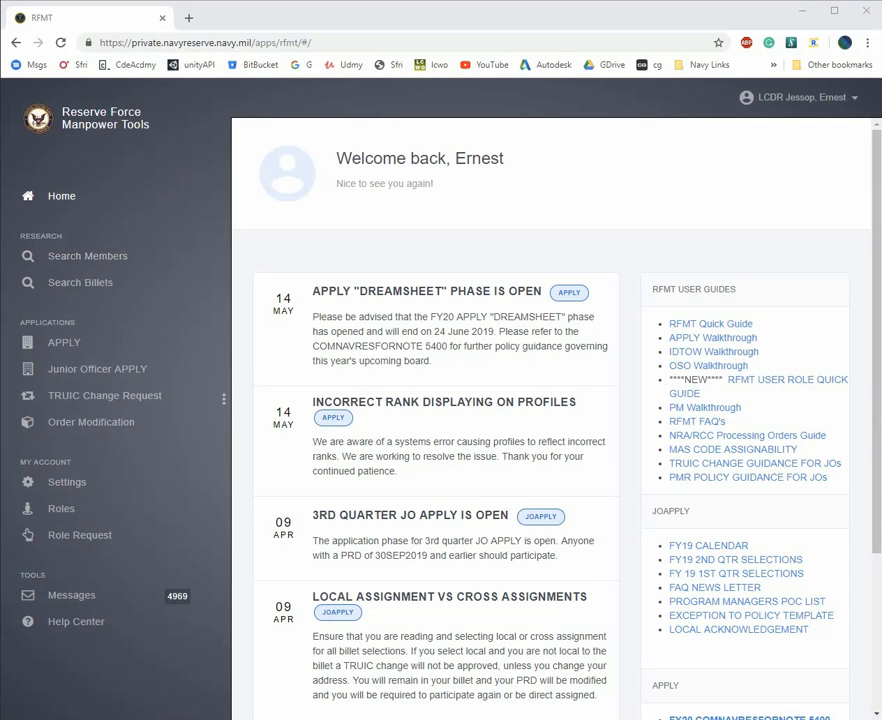
# Open the member search, expand the AQD and Rank filters, and filter the officers by rank CAPT.
pyautogui.click(63, 262)
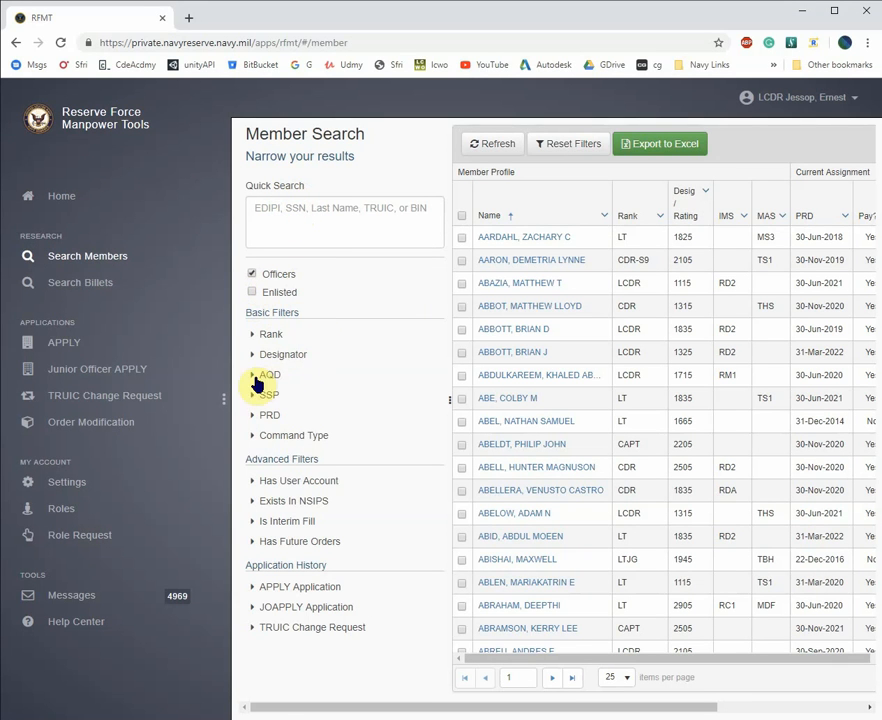
pyautogui.click(256, 380)
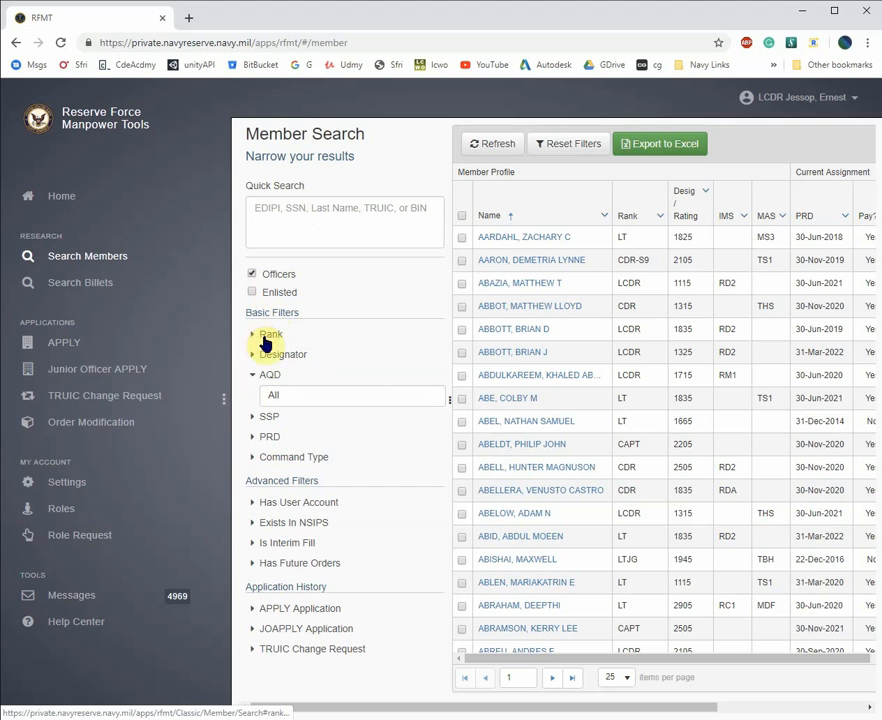
pyautogui.click(266, 338)
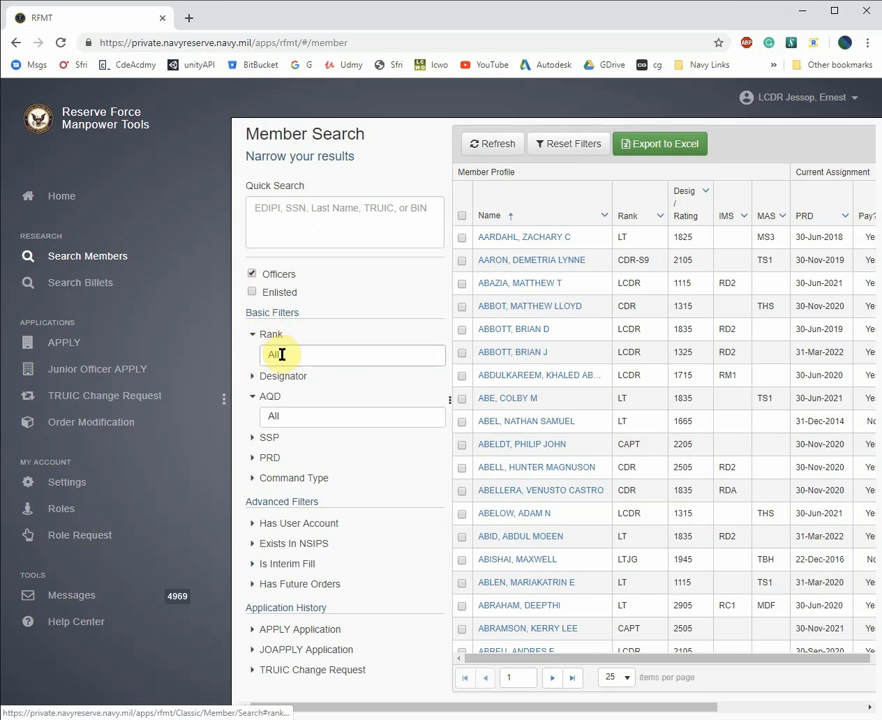
pyautogui.click(281, 356)
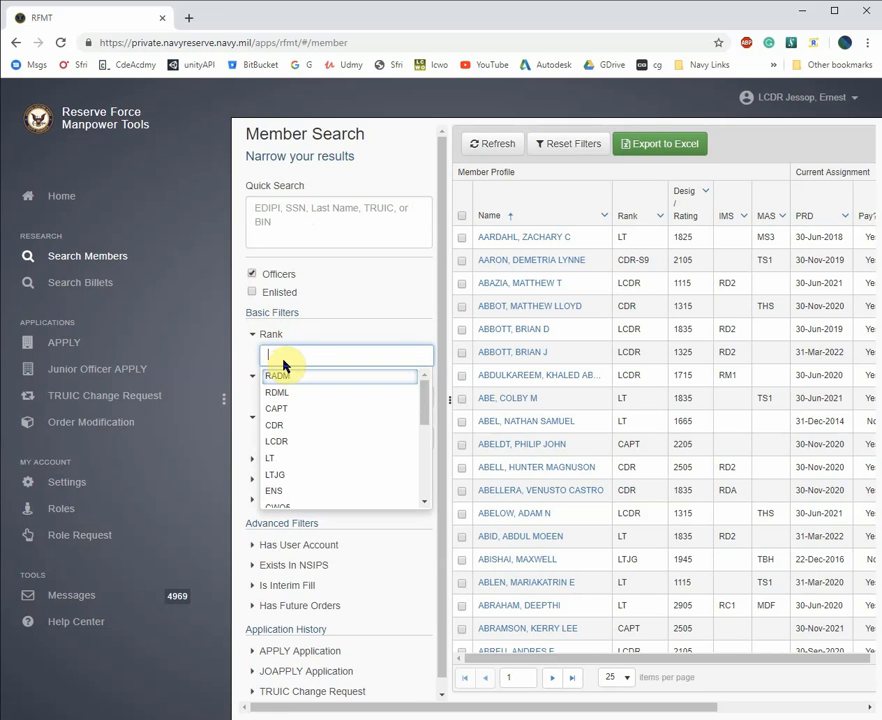
pyautogui.write('cap')
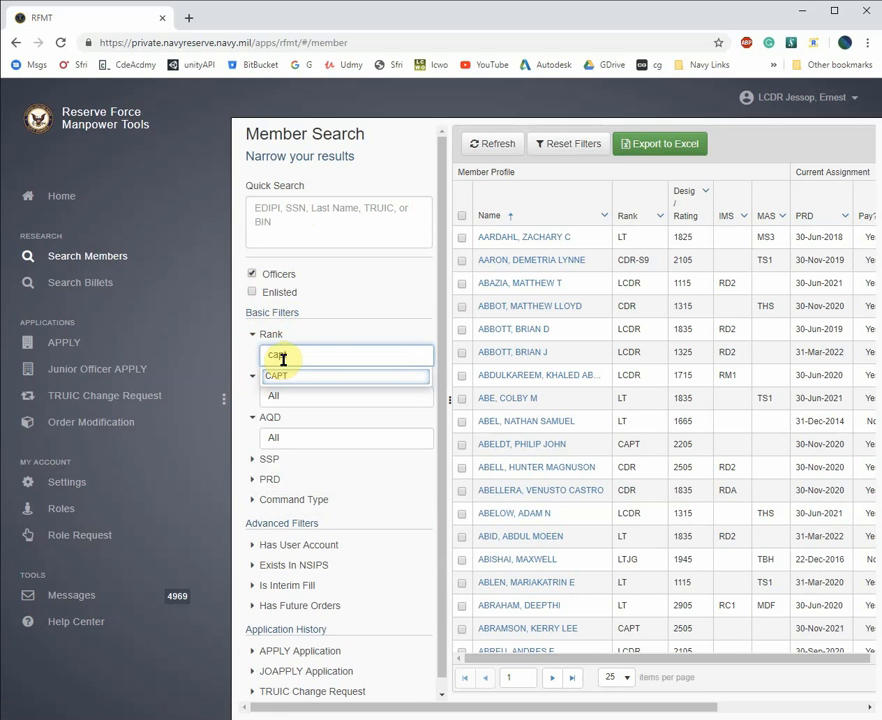
pyautogui.write('t')
pyautogui.click(281, 377)
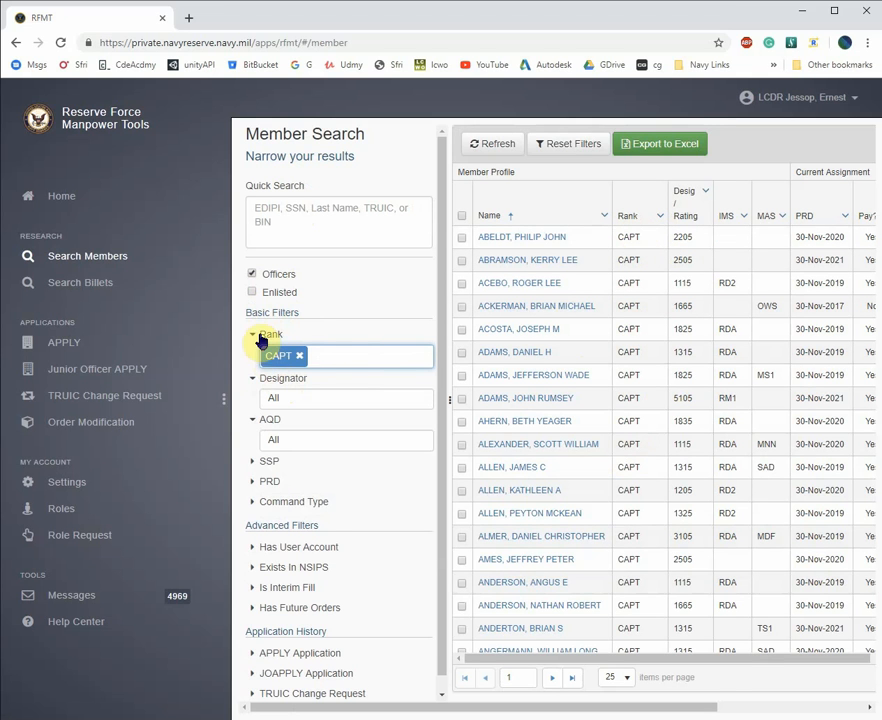
# Add the ranks CDR, LCDR, LT, LTJG and ENS to the Rank filter.
pyautogui.click(327, 360)
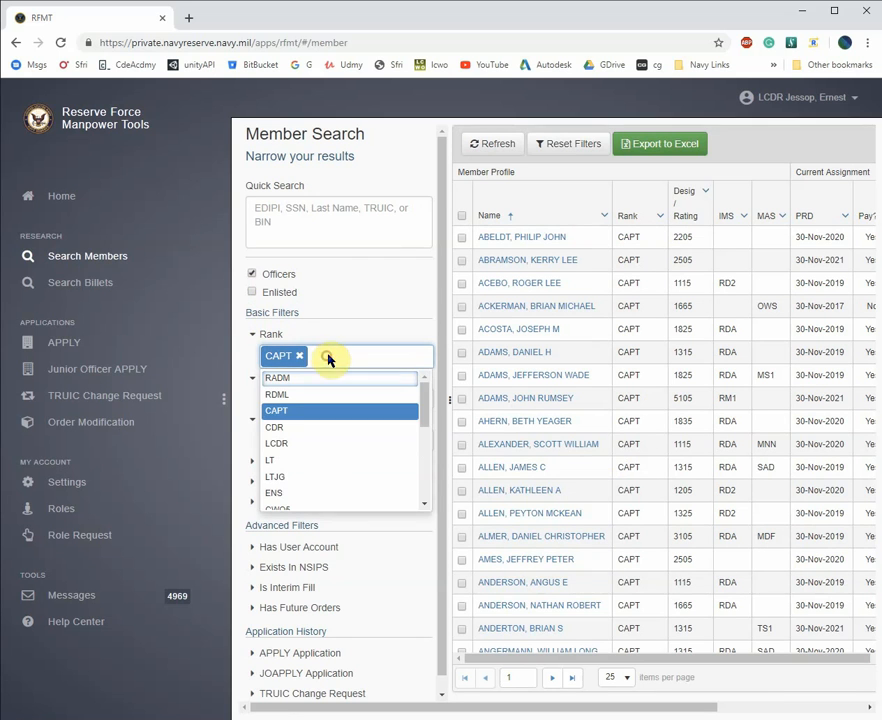
pyautogui.write('cd')
pyautogui.click(310, 377)
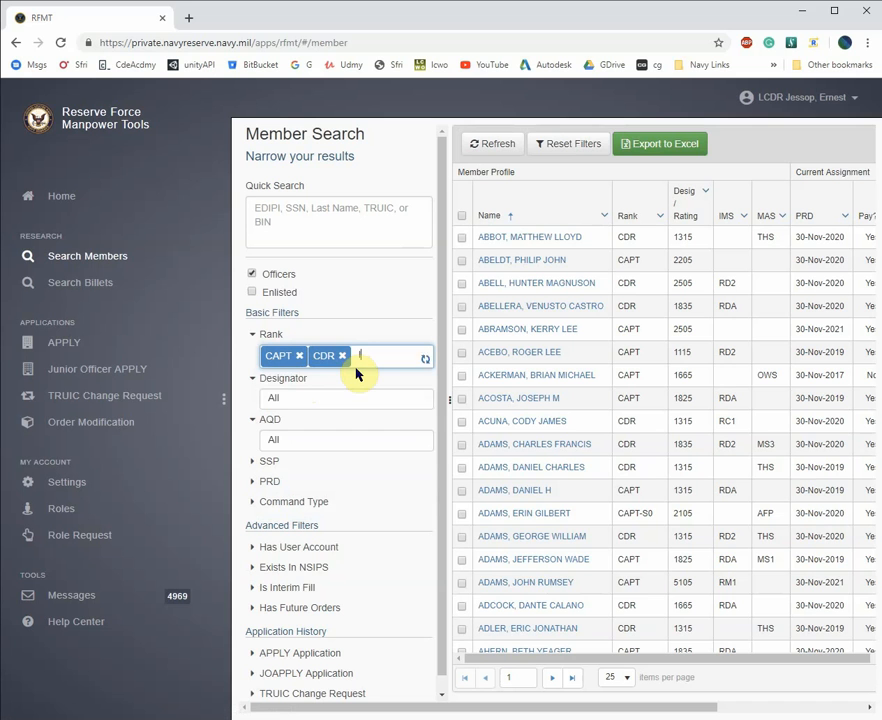
pyautogui.write('lc')
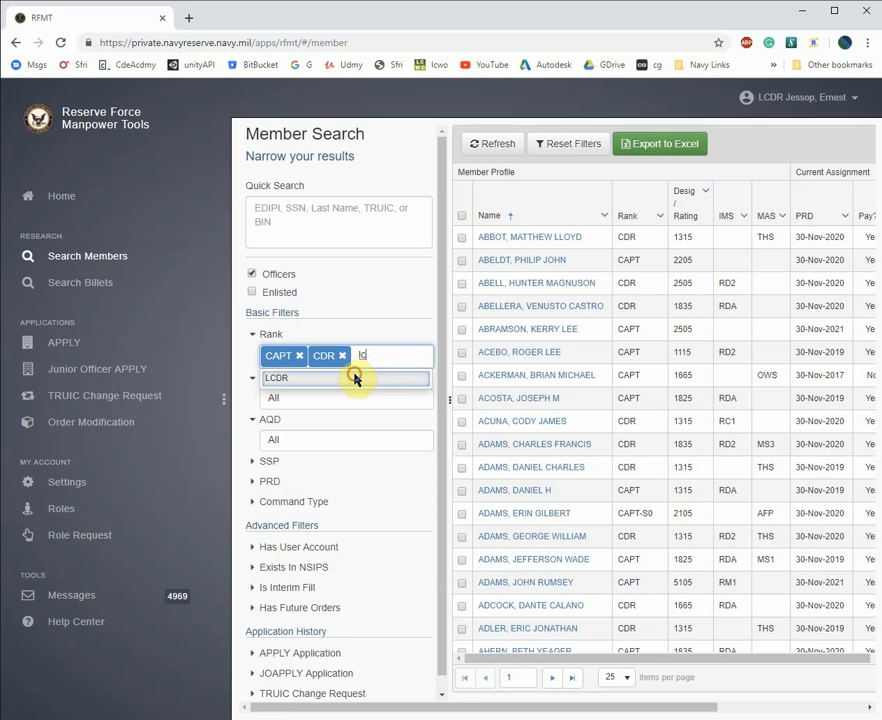
pyautogui.click(355, 377)
pyautogui.write('lt')
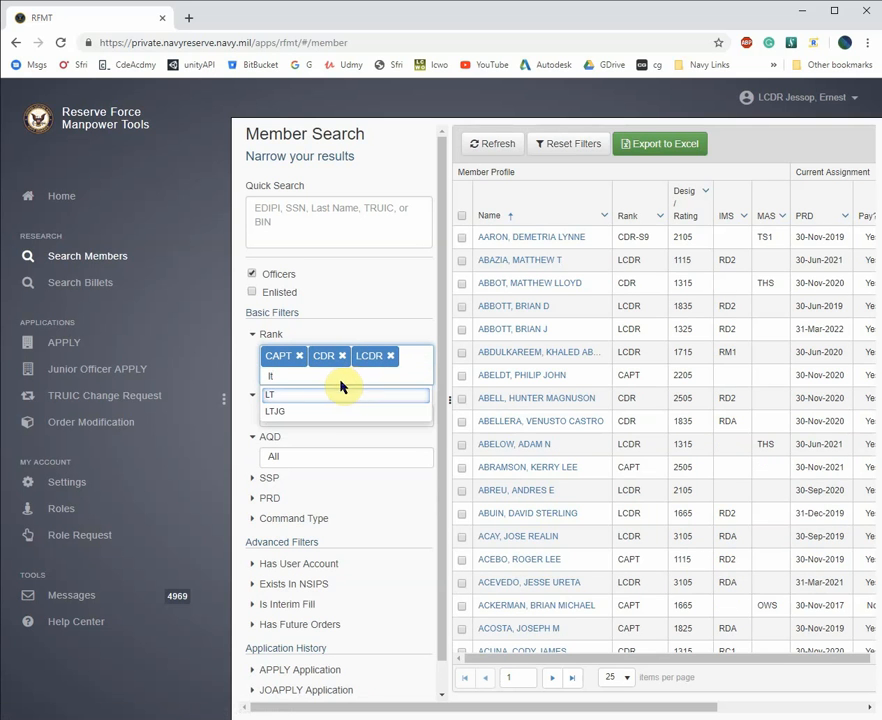
pyautogui.click(338, 393)
pyautogui.write('lt')
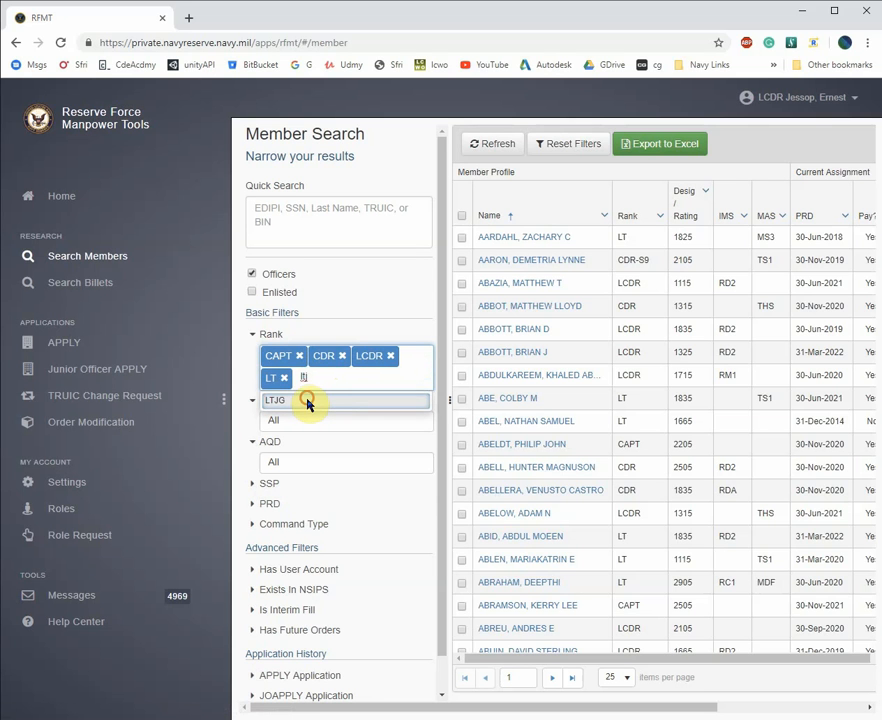
pyautogui.click(307, 400)
pyautogui.write('ens')
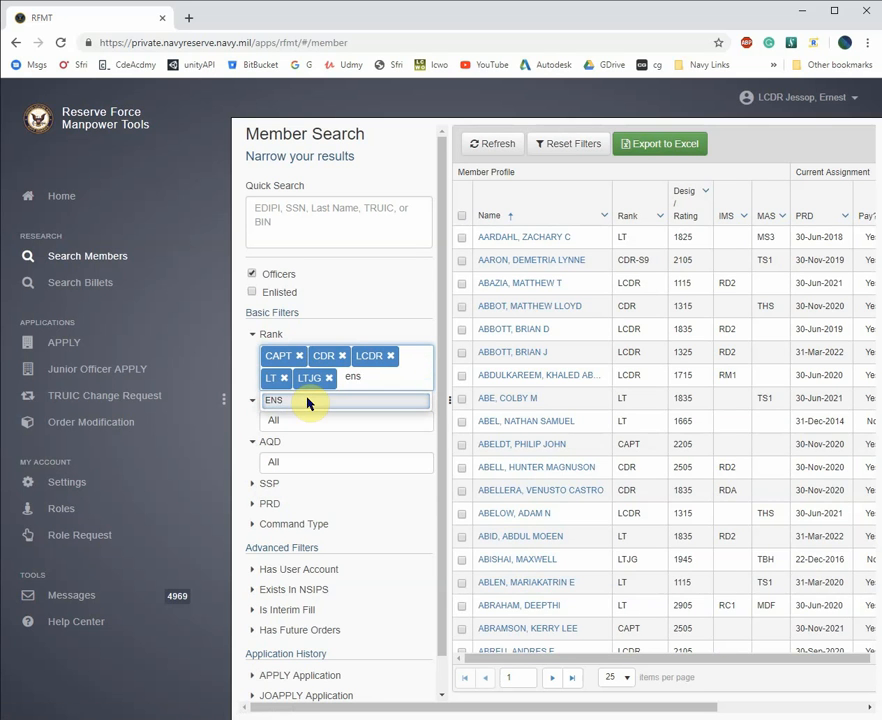
pyautogui.click(307, 401)
# Add the flag ranks RADM and RDML to the Rank filter.
pyautogui.write('r')
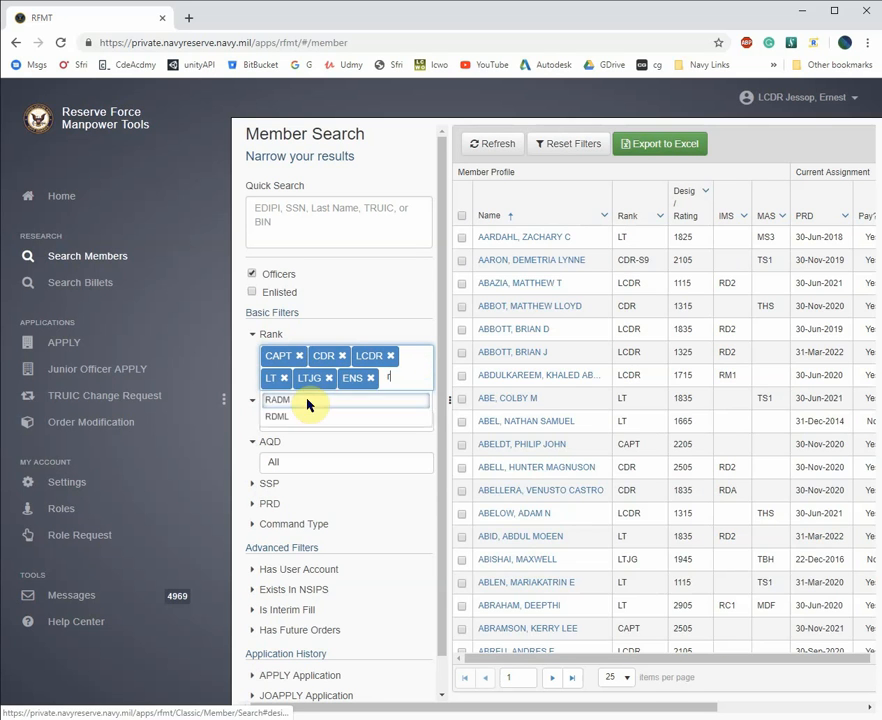
pyautogui.click(307, 401)
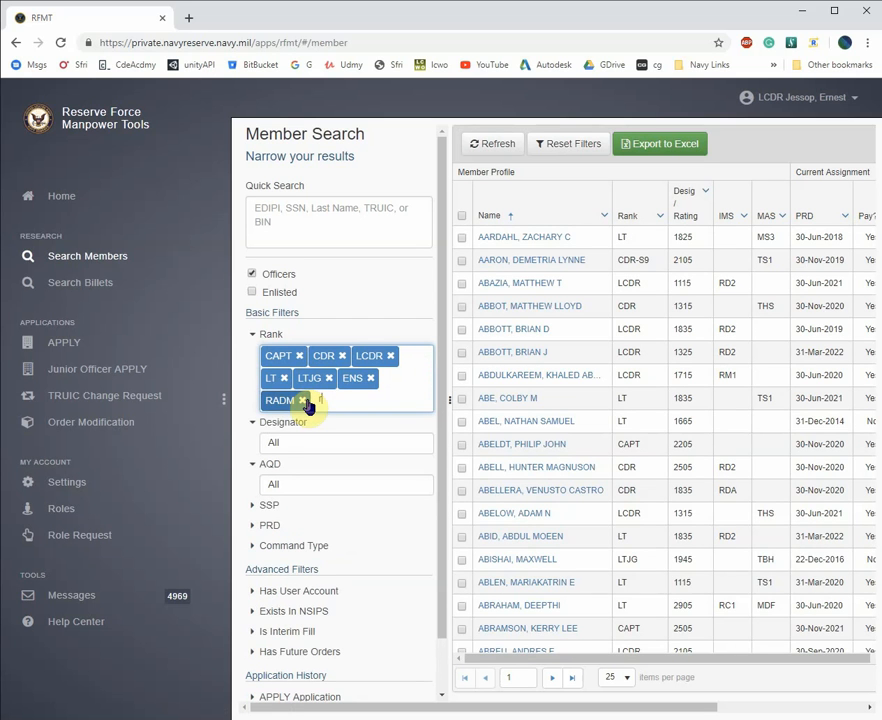
pyautogui.write('rdm')
pyautogui.click(293, 422)
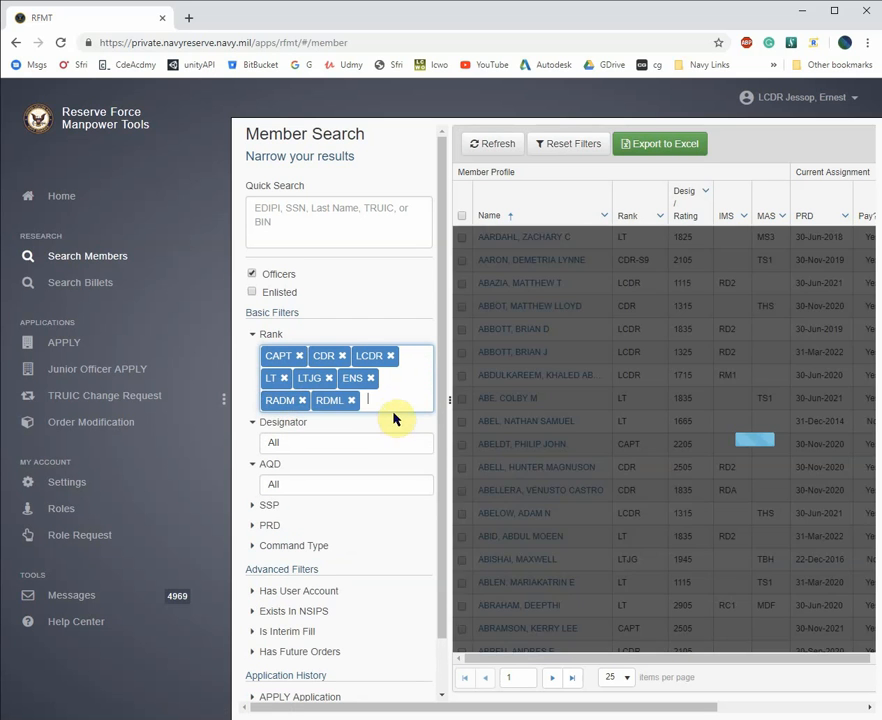
# Add the warrant officer ranks CWO5, CWO4, CWO3 and CWO2 to the Rank filter.
pyautogui.write('cw')
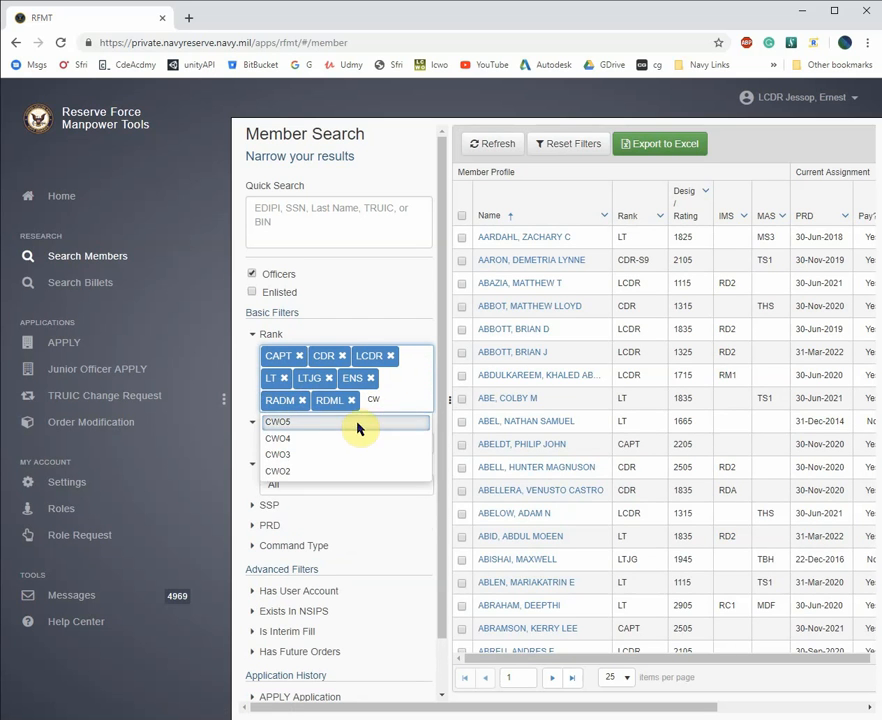
pyautogui.click(311, 428)
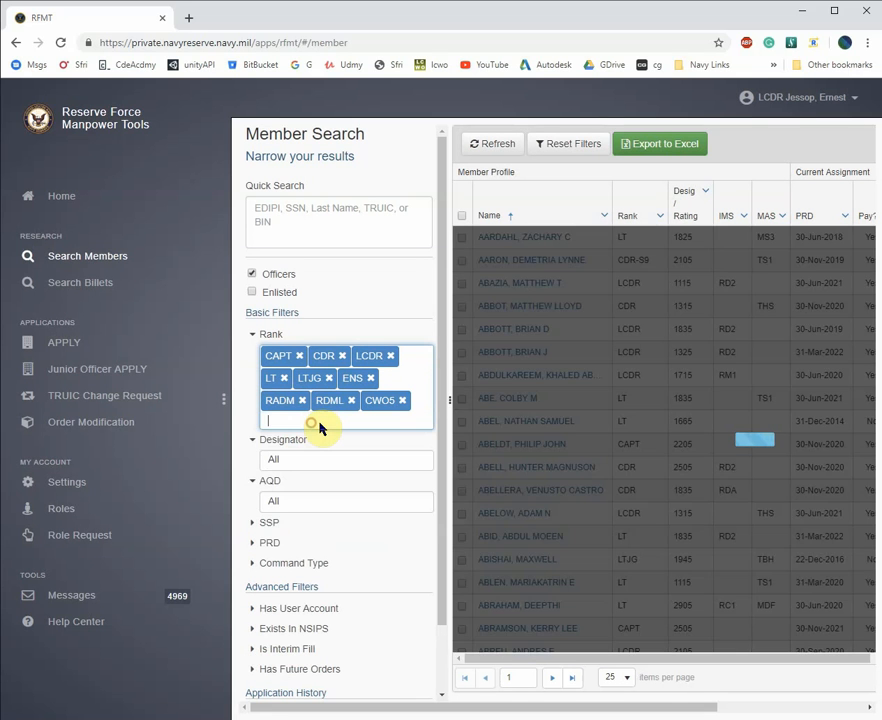
pyautogui.write('cwo')
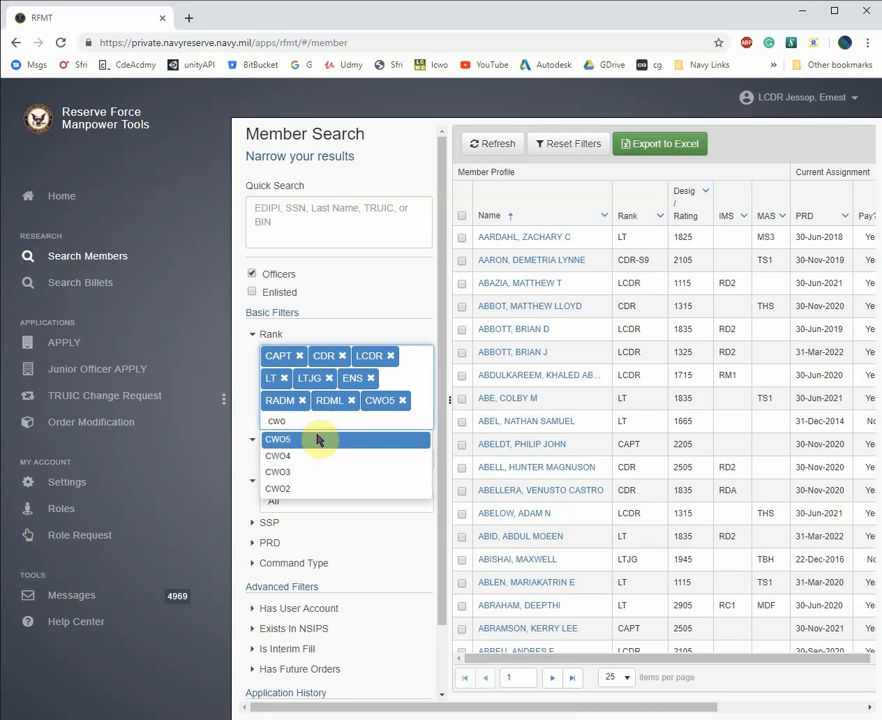
pyautogui.click(301, 458)
pyautogui.write('cwo')
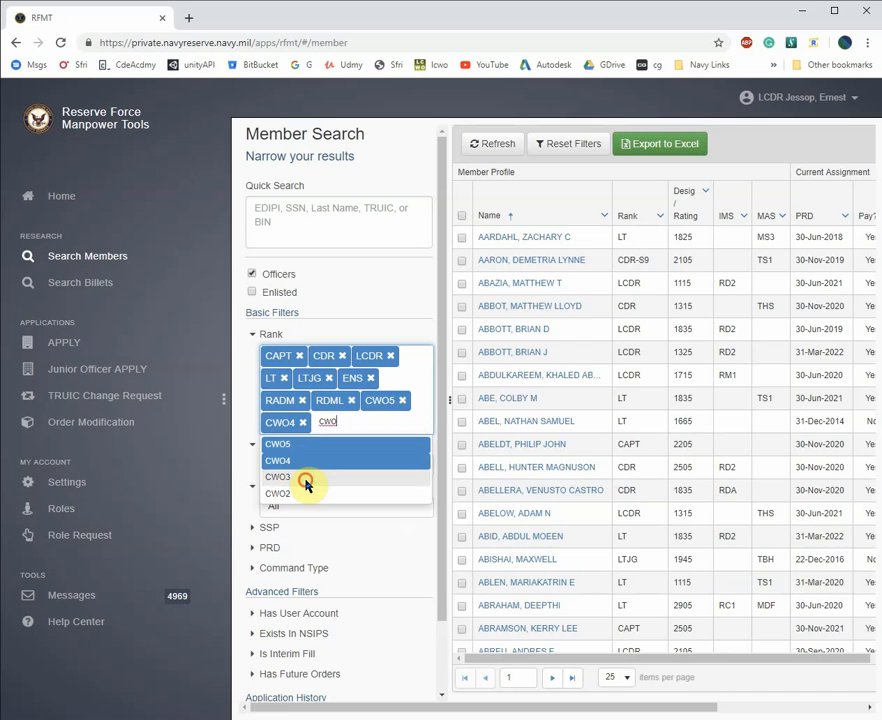
pyautogui.click(305, 478)
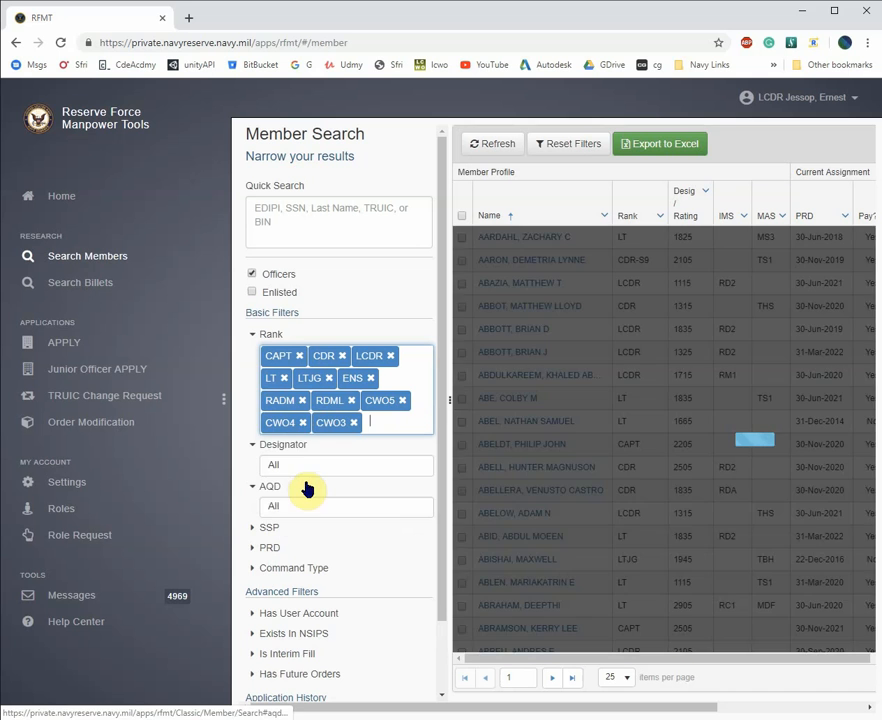
pyautogui.write('cwo2')
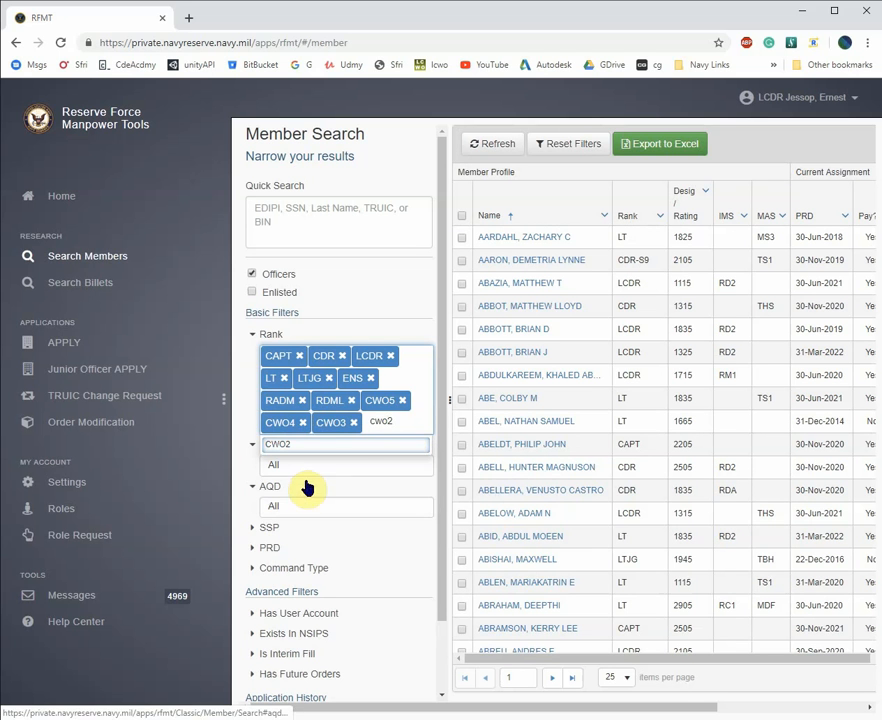
pyautogui.click(285, 443)
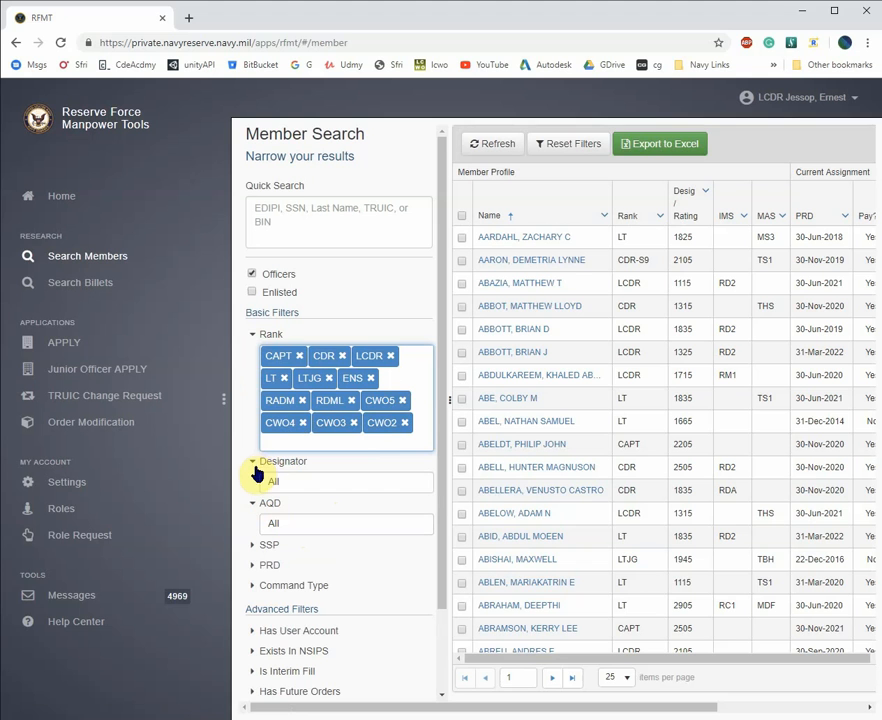
# Add the qualification codes 2N1, 2D1, 2D2 and 2D3 to the AQD filter.
pyautogui.click(283, 524)
pyautogui.write('2n1')
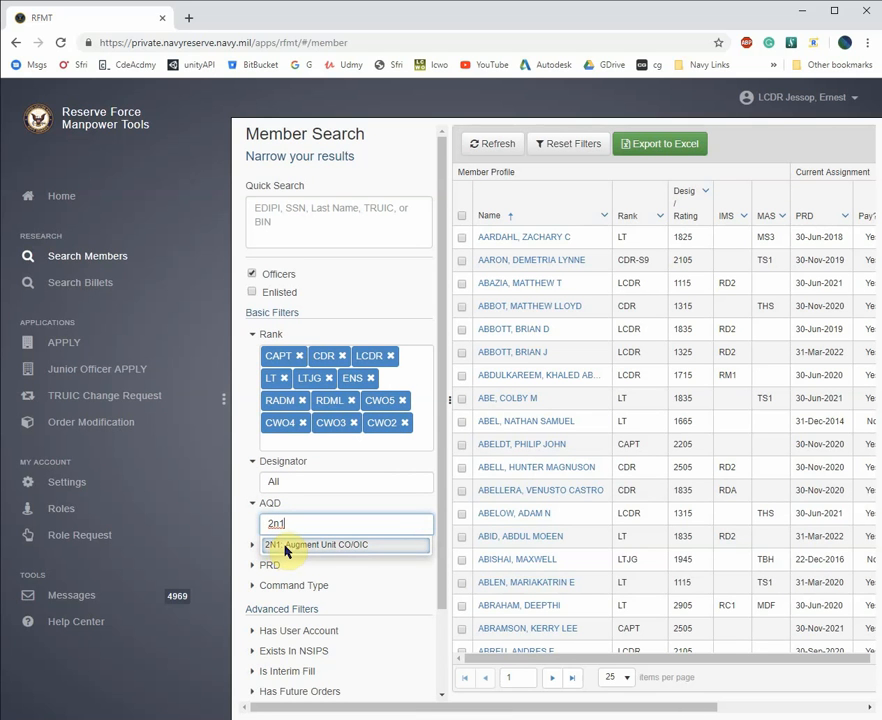
pyautogui.click(286, 545)
pyautogui.write('2d1')
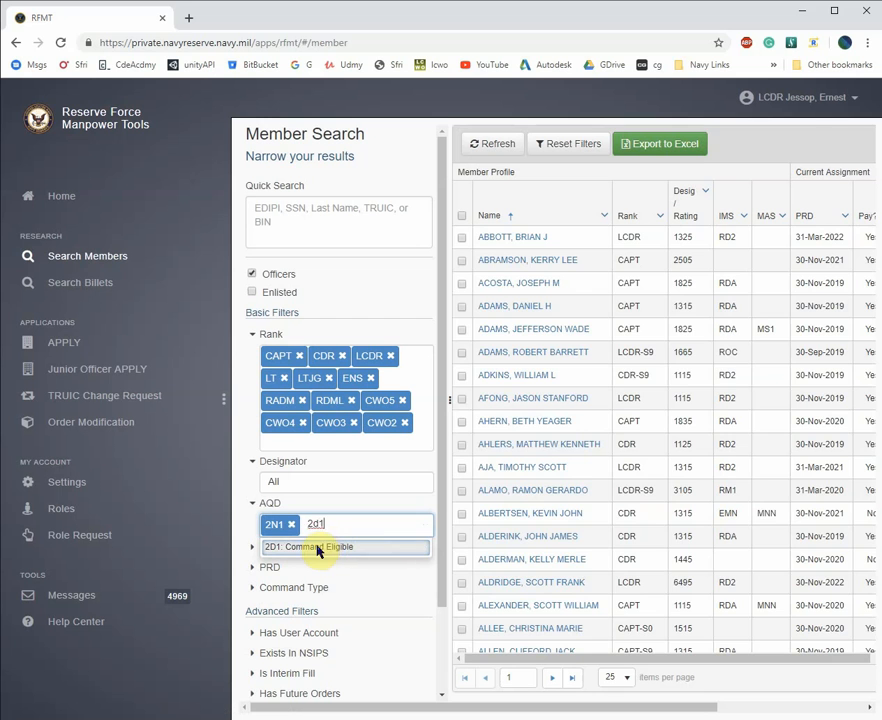
pyautogui.click(318, 547)
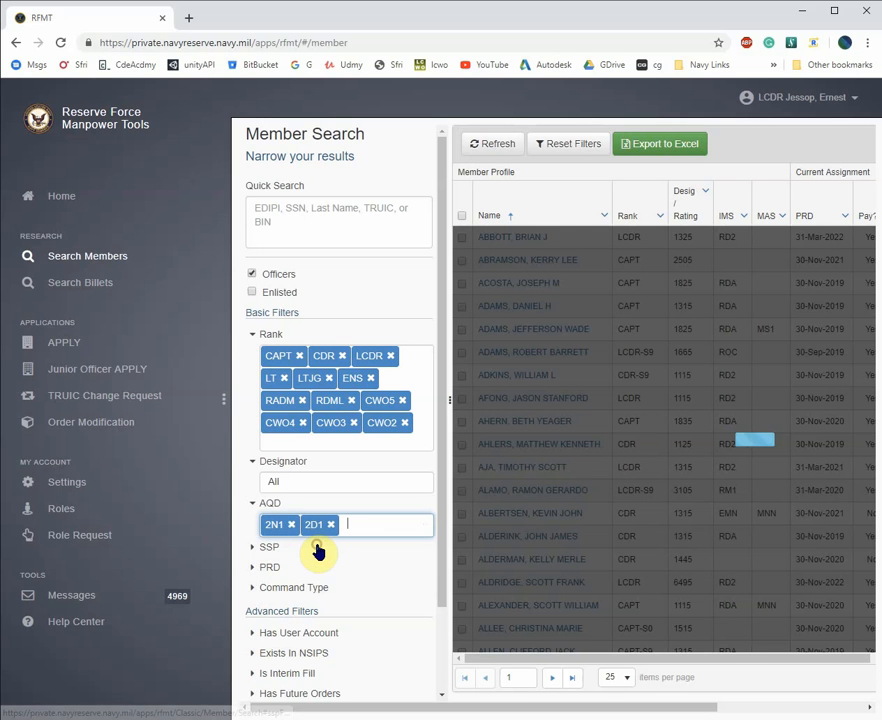
pyautogui.write('2d')
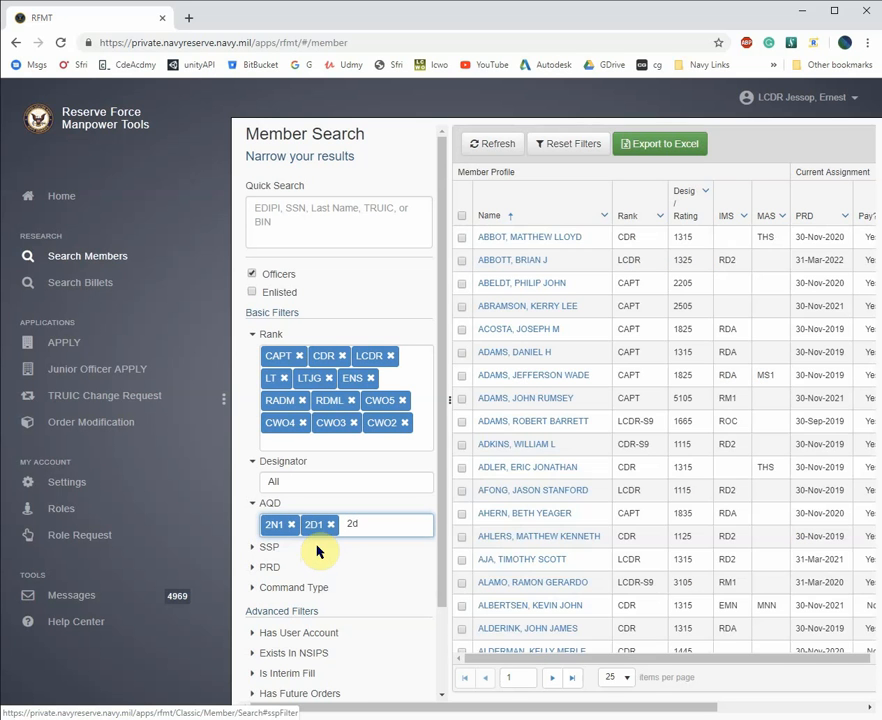
pyautogui.write('2')
pyautogui.click(321, 552)
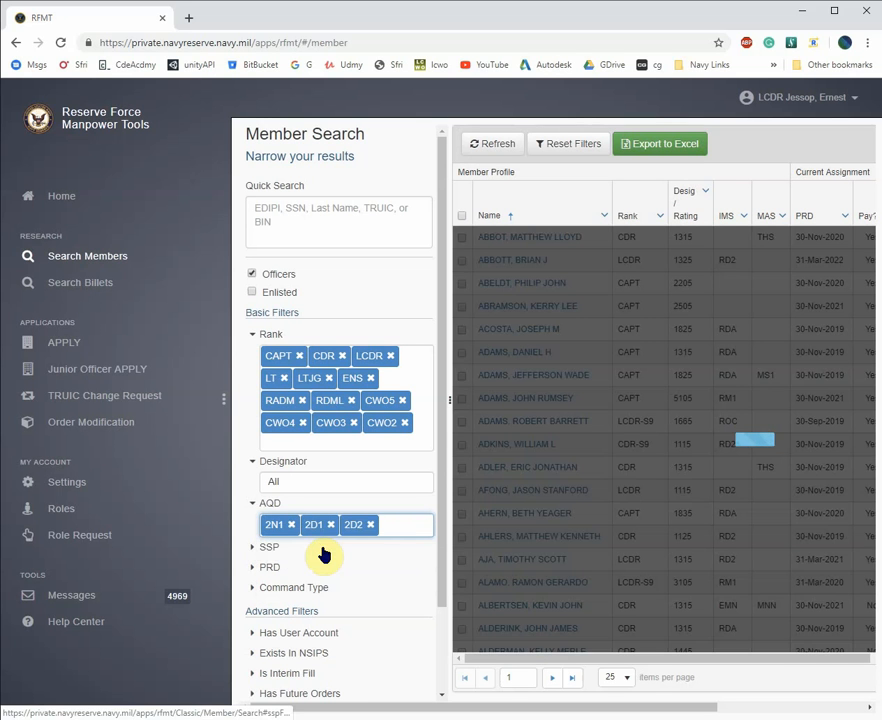
pyautogui.write('2d3')
pyautogui.click(323, 550)
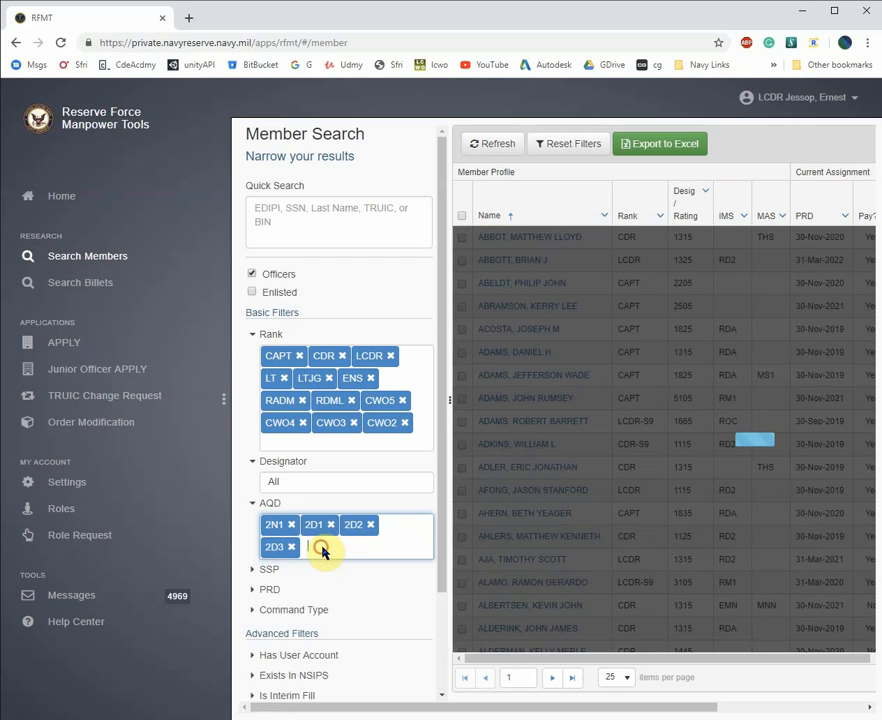
pyautogui.write('2d4')
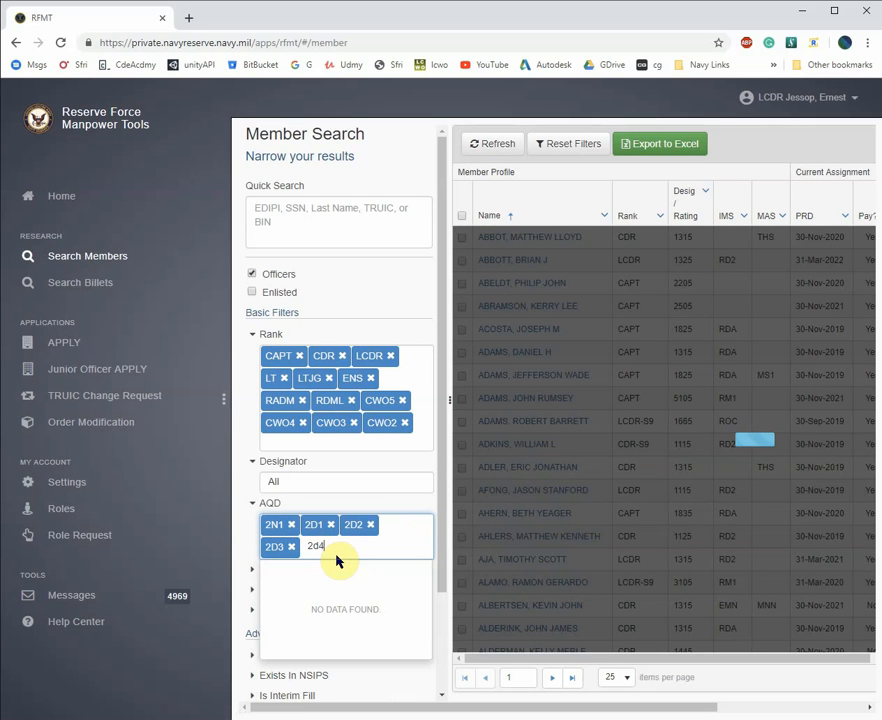
pyautogui.press('BackSpace')
pyautogui.press('BackSpace')
pyautogui.press('BackSpace')
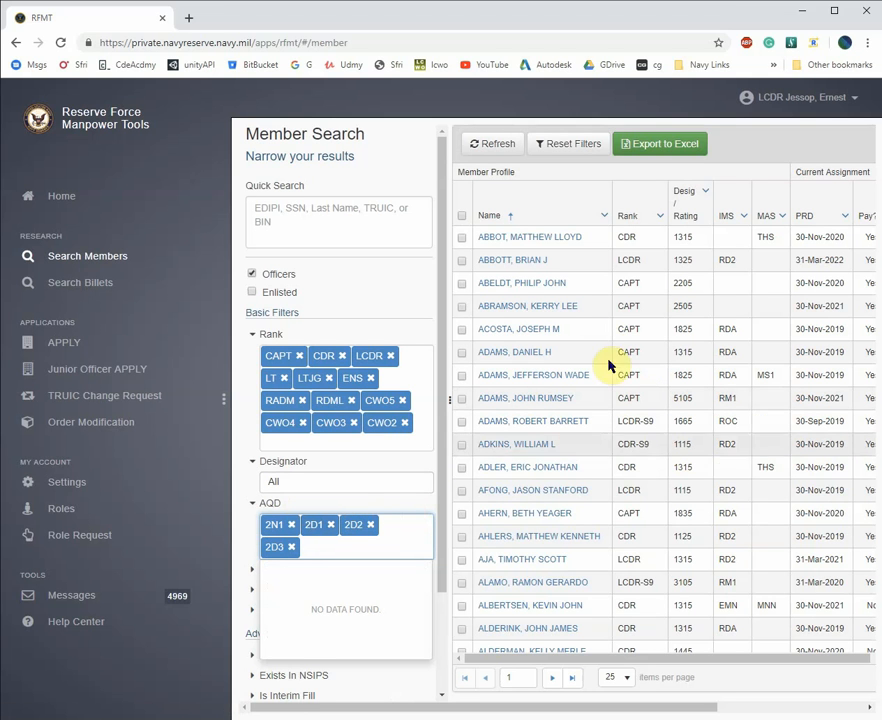
pyautogui.hotkey('alt', 'Tab')
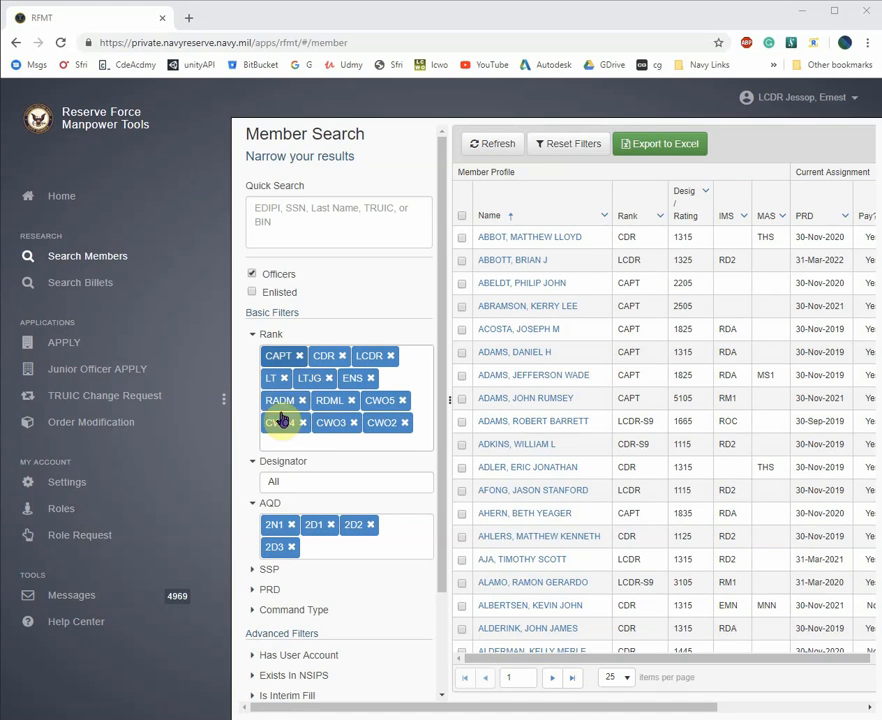
# Hide the IMS and MAS columns in the Member Profile group and keep the results sorted by Name ascending.
pyautogui.moveTo(583, 658); pyautogui.dragTo(622, 700)
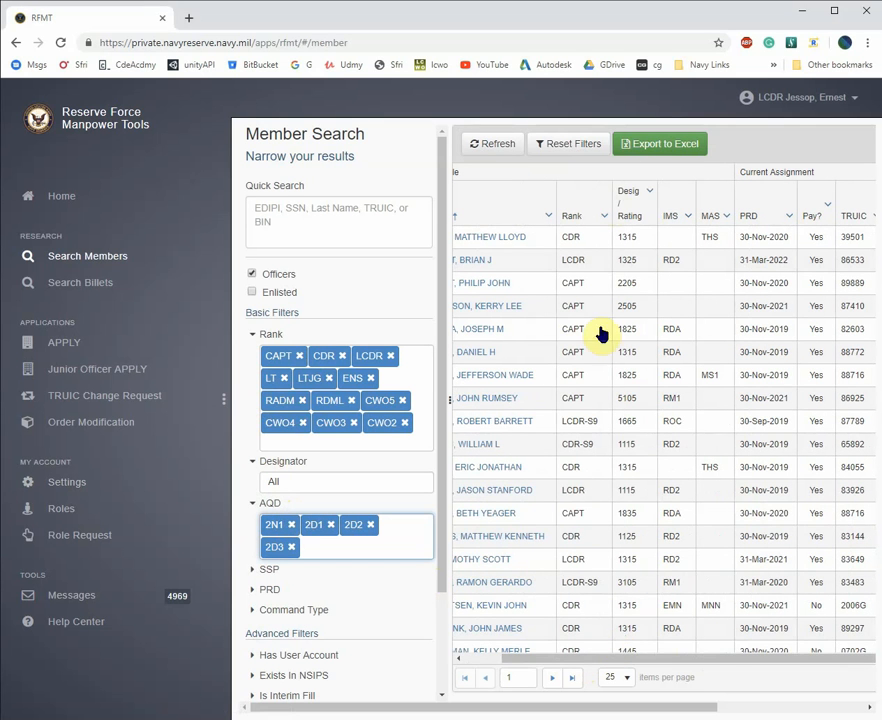
pyautogui.moveTo(652, 659); pyautogui.dragTo(604, 656)
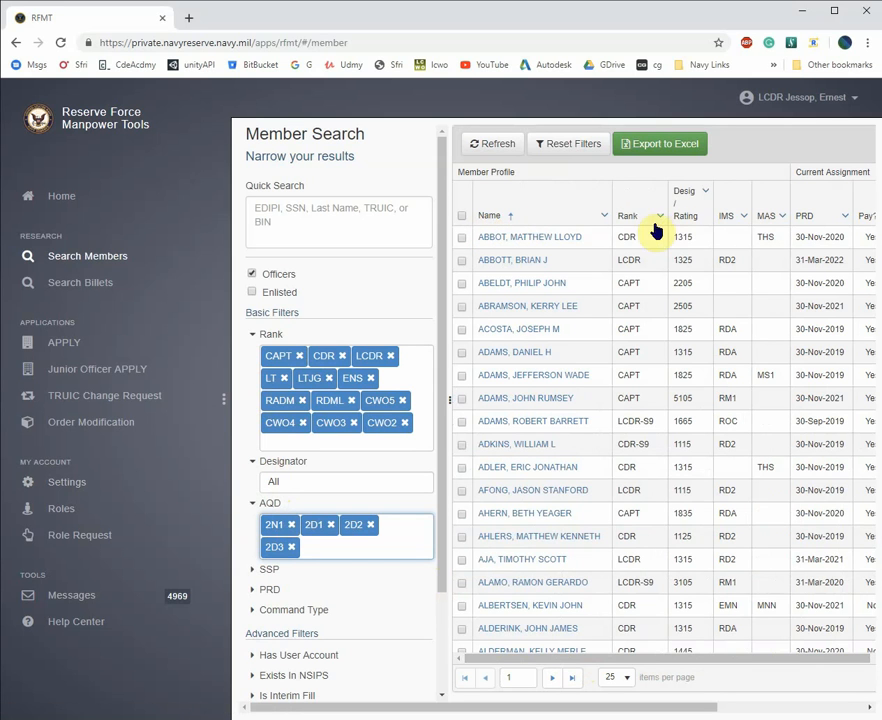
pyautogui.click(743, 217)
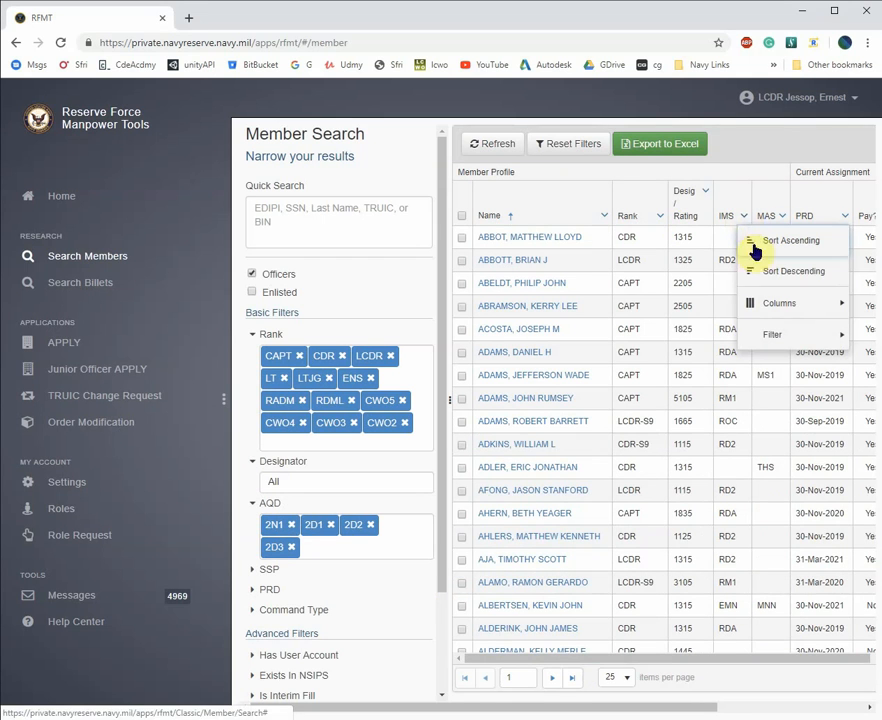
pyautogui.moveTo(770, 318)
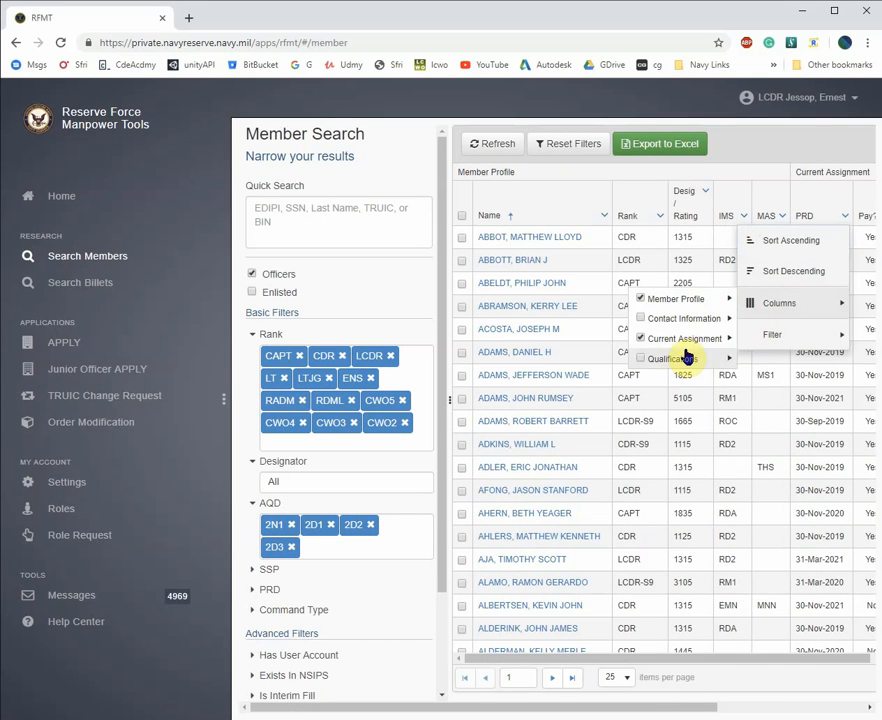
pyautogui.moveTo(689, 347)
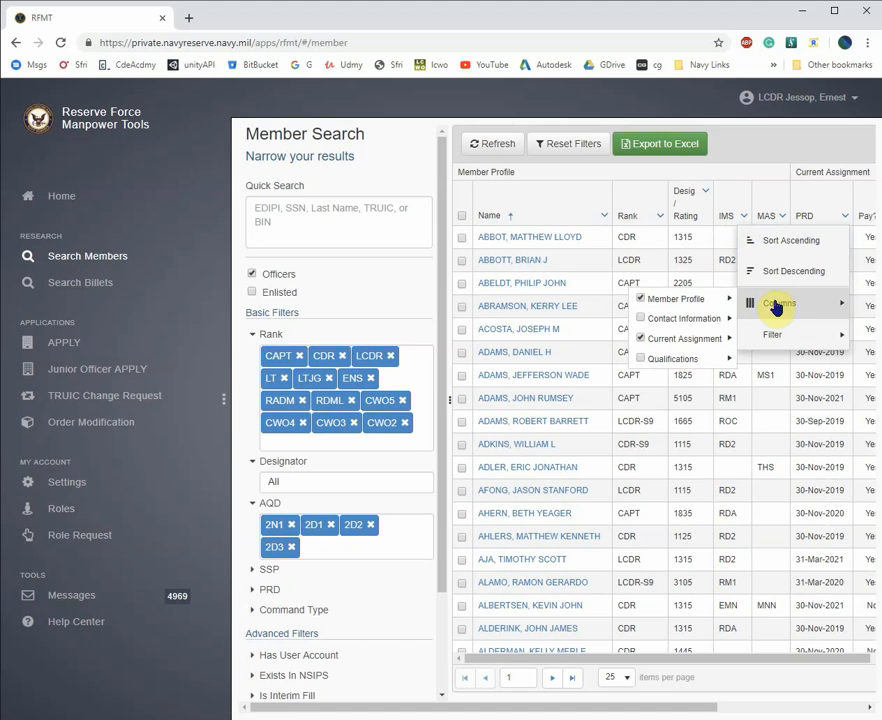
pyautogui.click(744, 218)
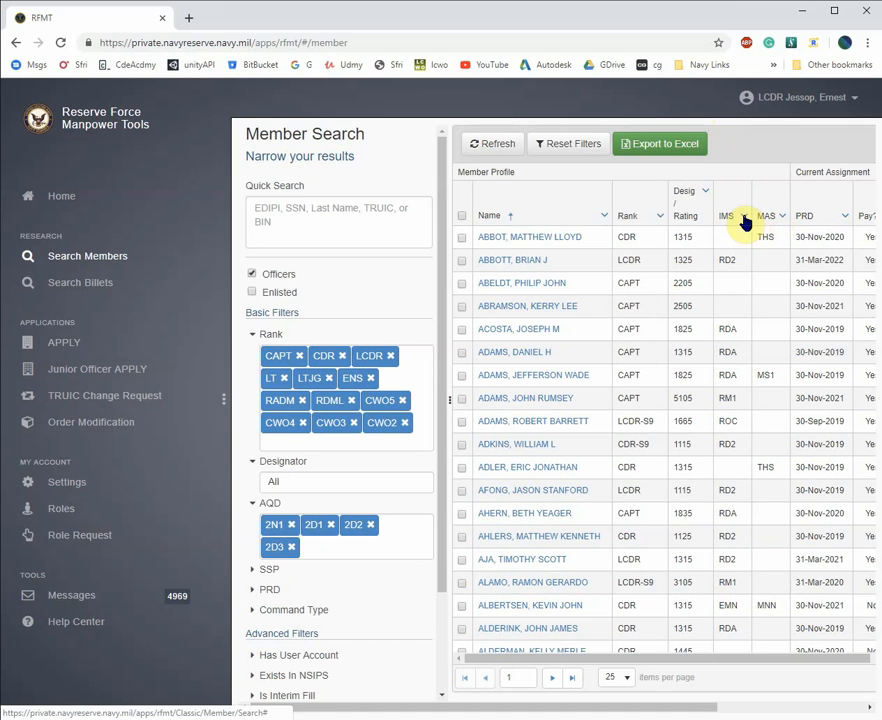
pyautogui.click(744, 219)
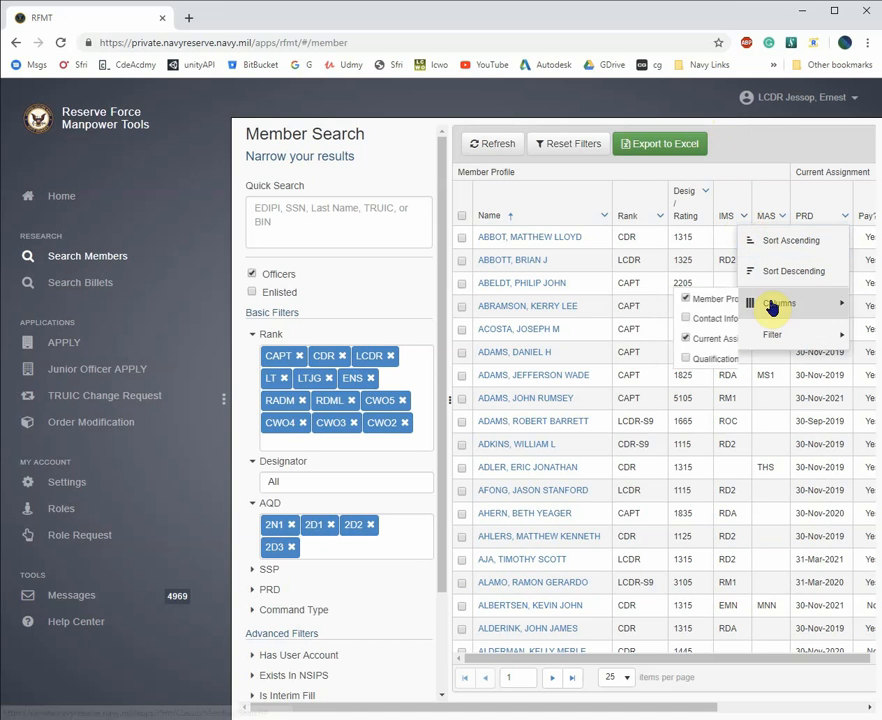
pyautogui.moveTo(700, 300)
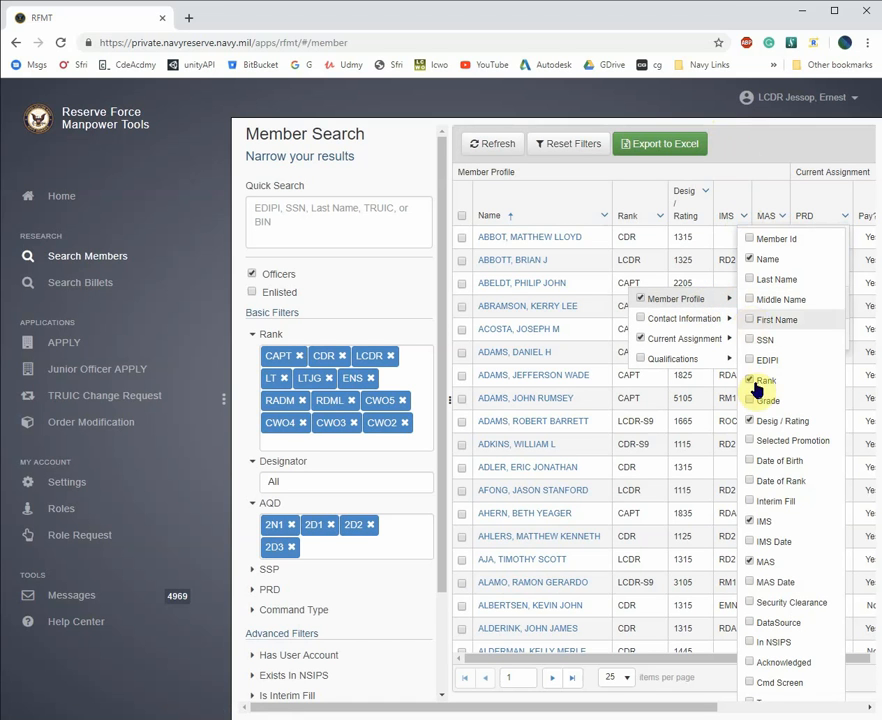
pyautogui.click(751, 522)
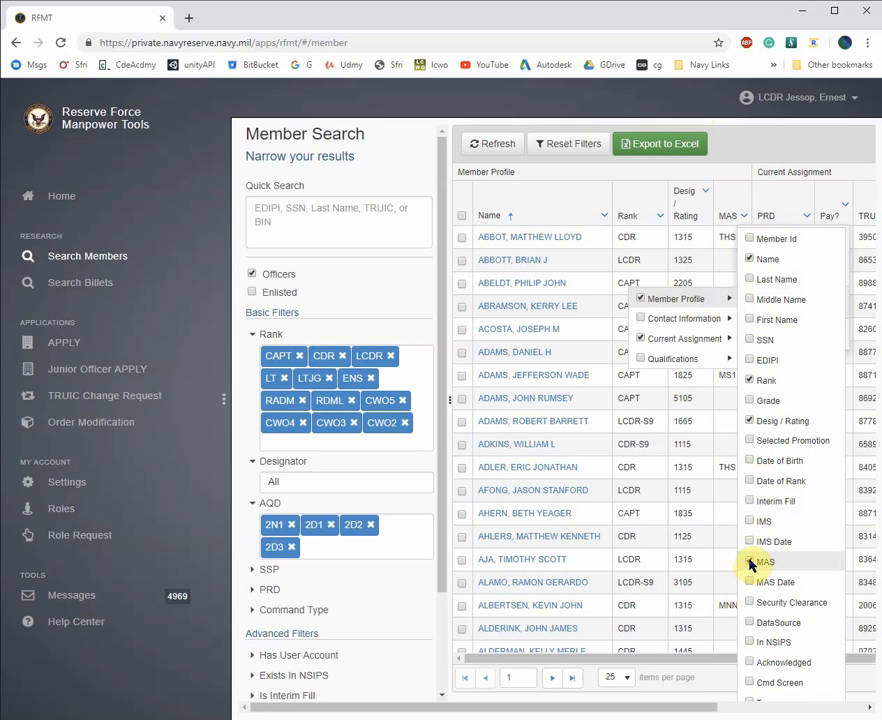
pyautogui.click(751, 563)
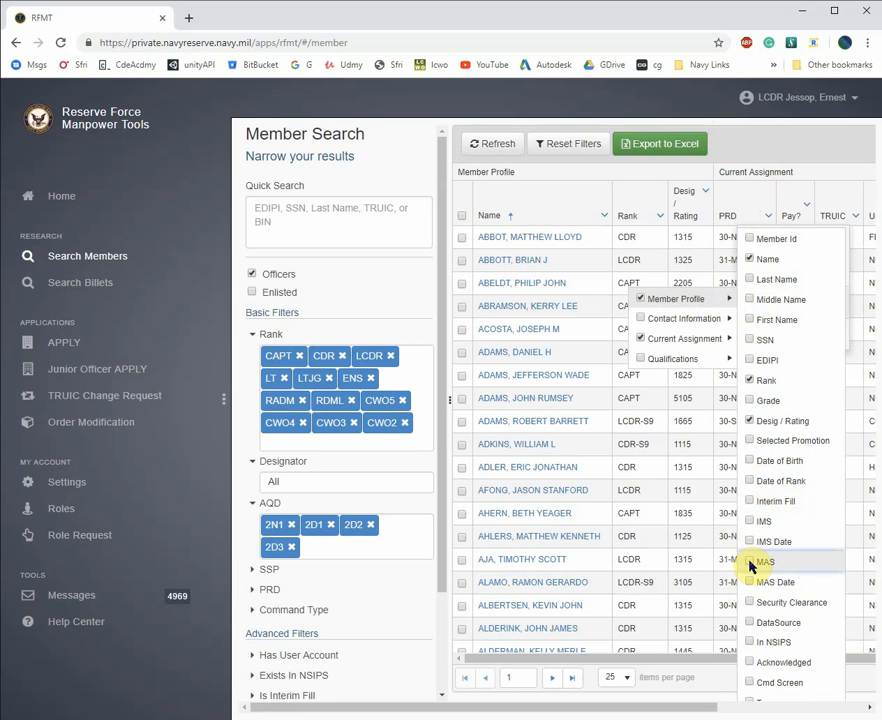
pyautogui.click(758, 205)
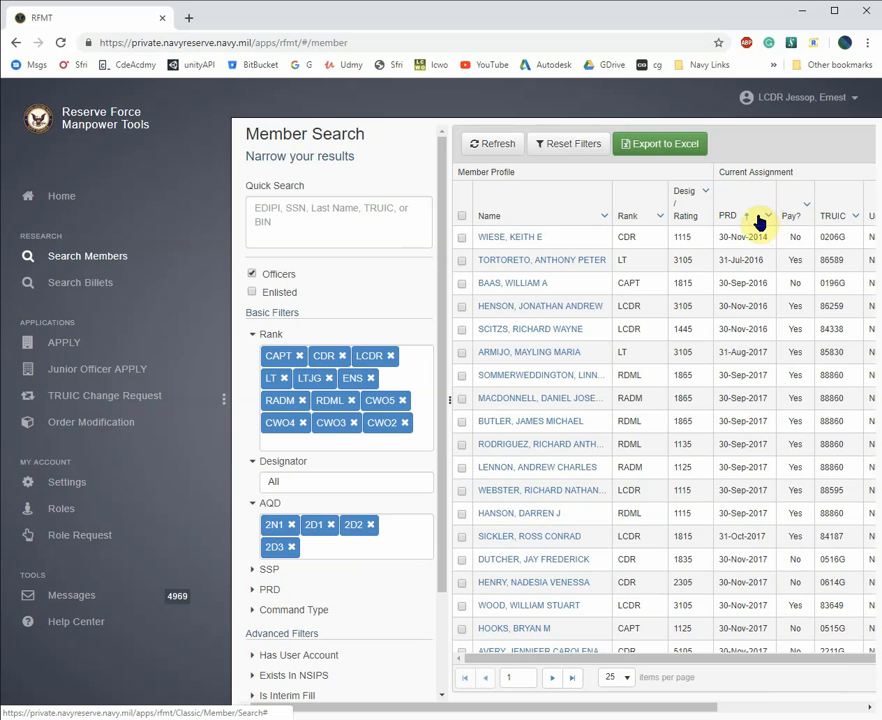
pyautogui.click(508, 222)
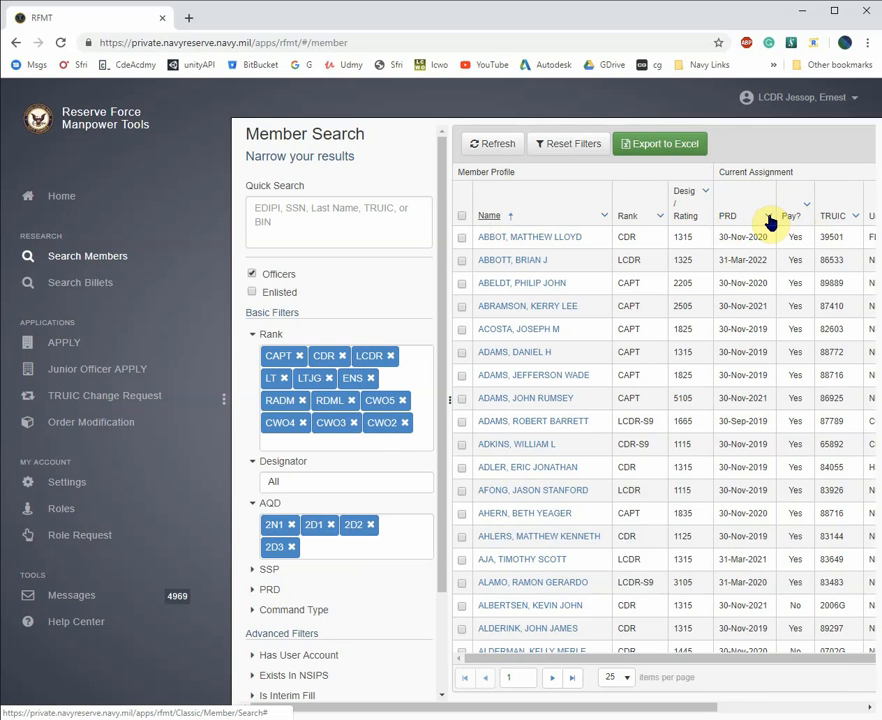
# Hide the PRD and BIN columns in the Current Assignment group of the results table.
pyautogui.click(768, 216)
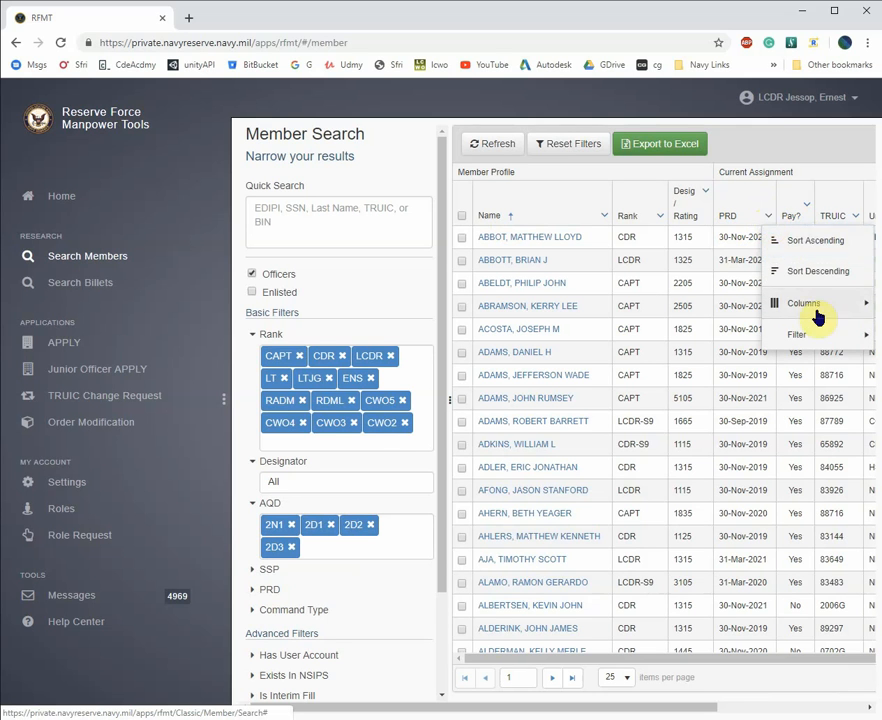
pyautogui.moveTo(801, 307)
pyautogui.moveTo(715, 345)
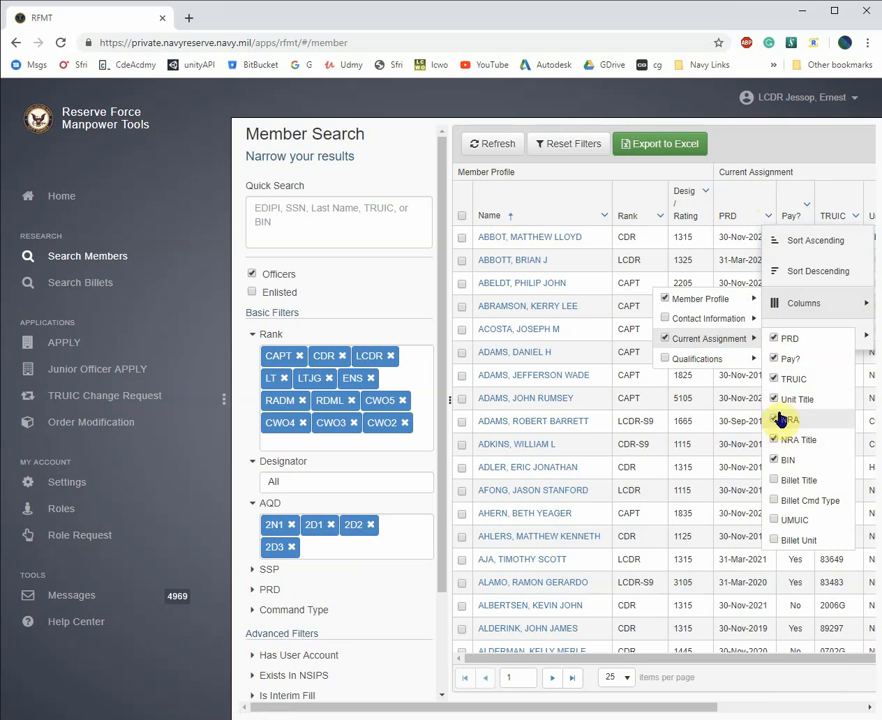
pyautogui.click(775, 341)
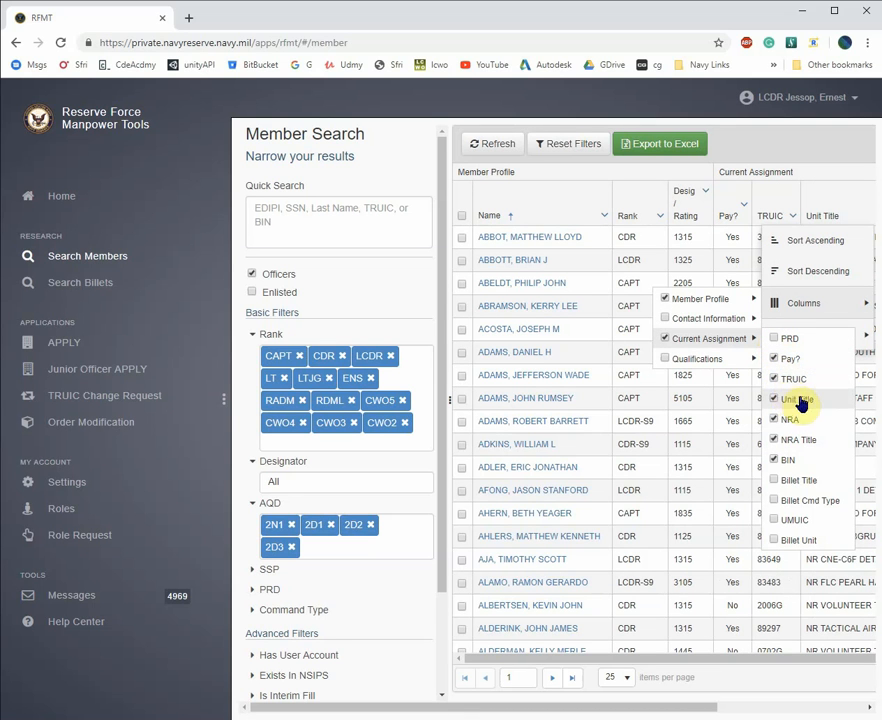
pyautogui.click(773, 461)
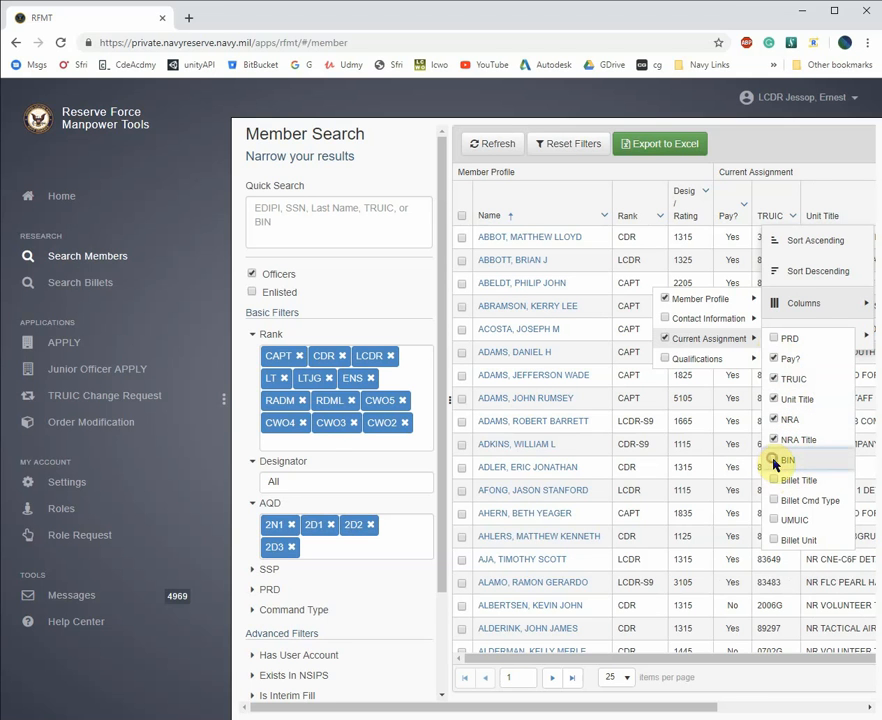
pyautogui.click(754, 147)
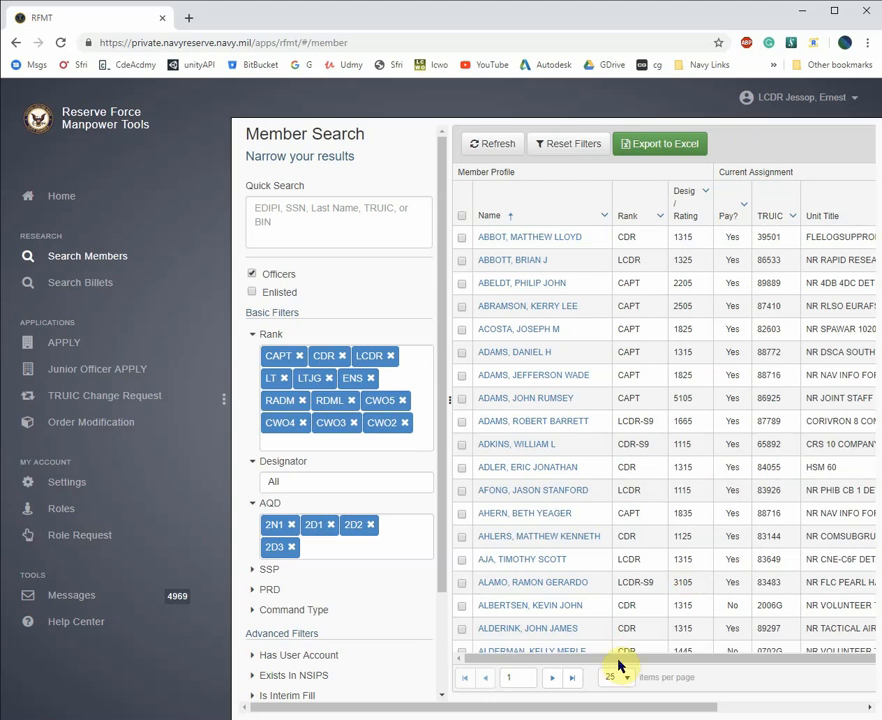
# Sort the member results by Pay? and restore the ascending sort by Name.
pyautogui.moveTo(622, 657); pyautogui.dragTo(648, 656)
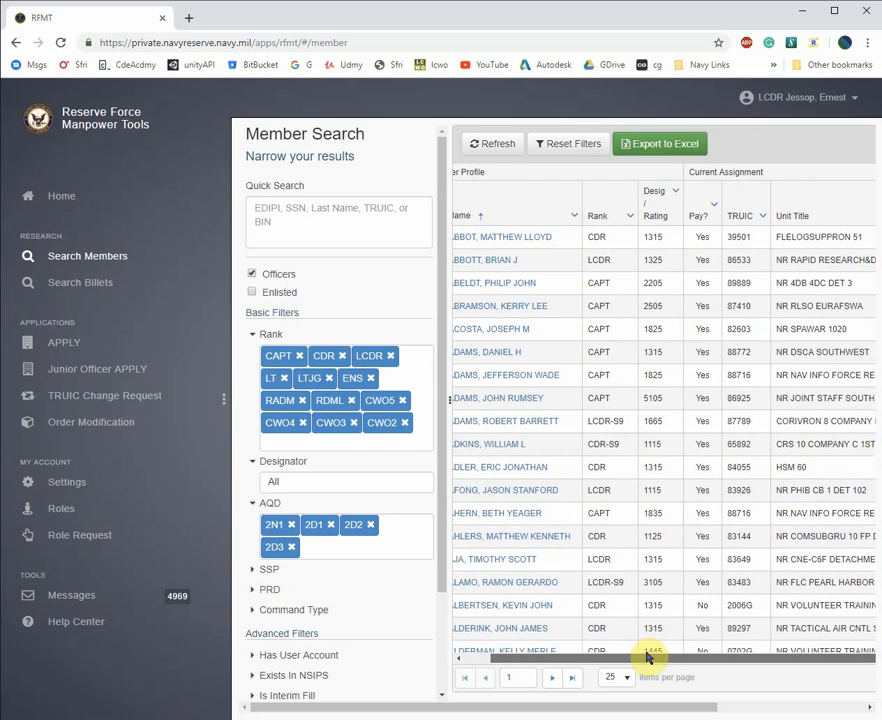
pyautogui.moveTo(648, 656); pyautogui.dragTo(667, 653)
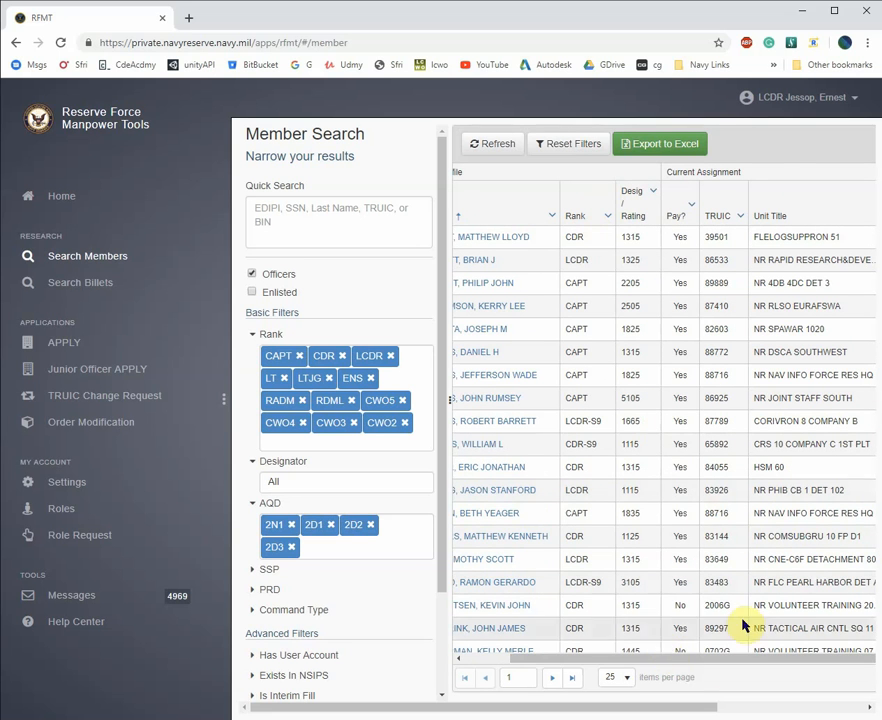
pyautogui.moveTo(704, 661); pyautogui.dragTo(669, 656)
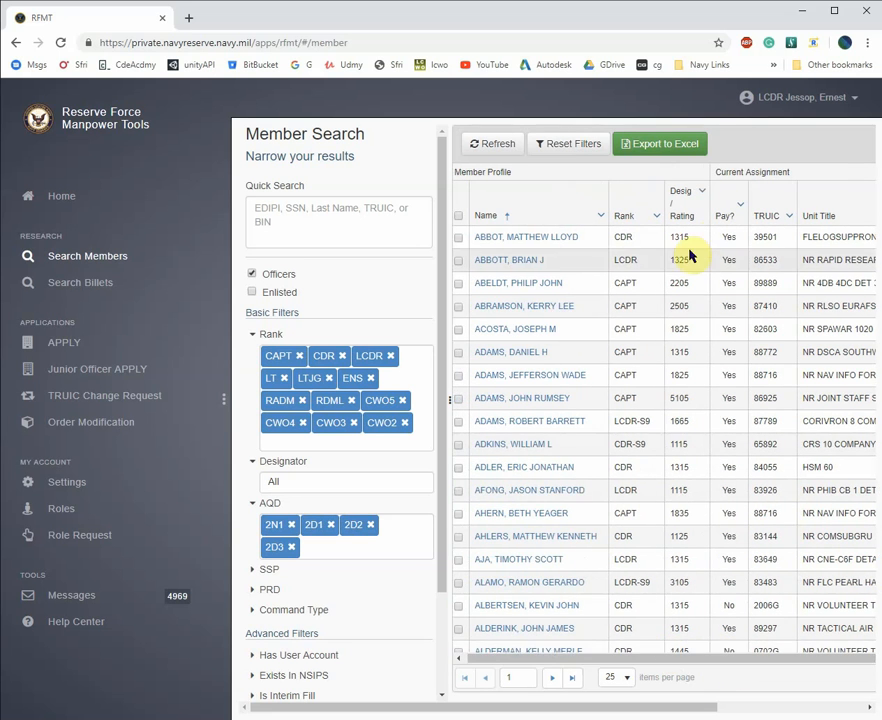
pyautogui.click(714, 202)
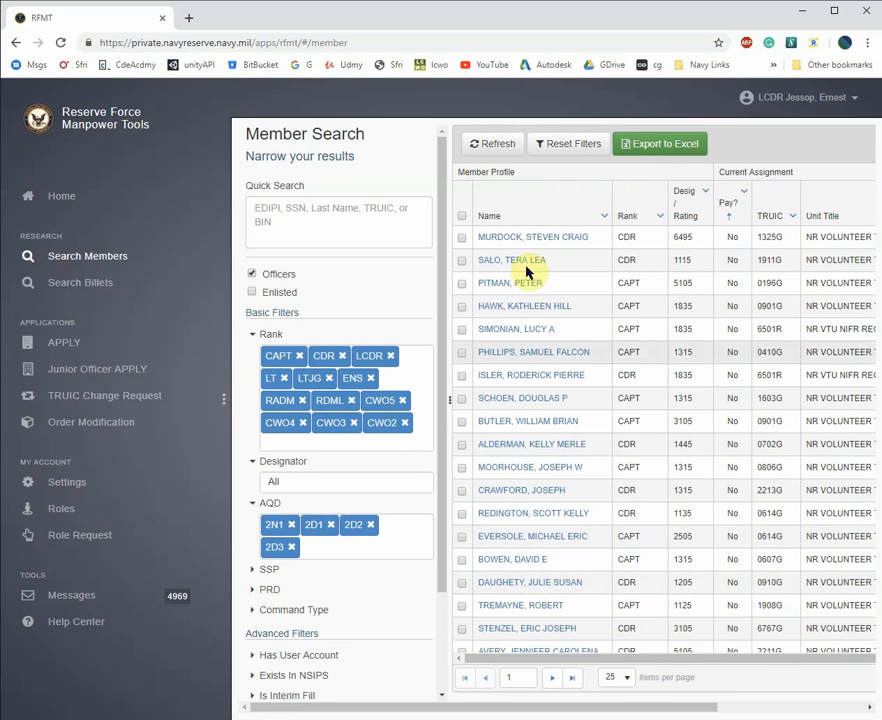
pyautogui.click(545, 200)
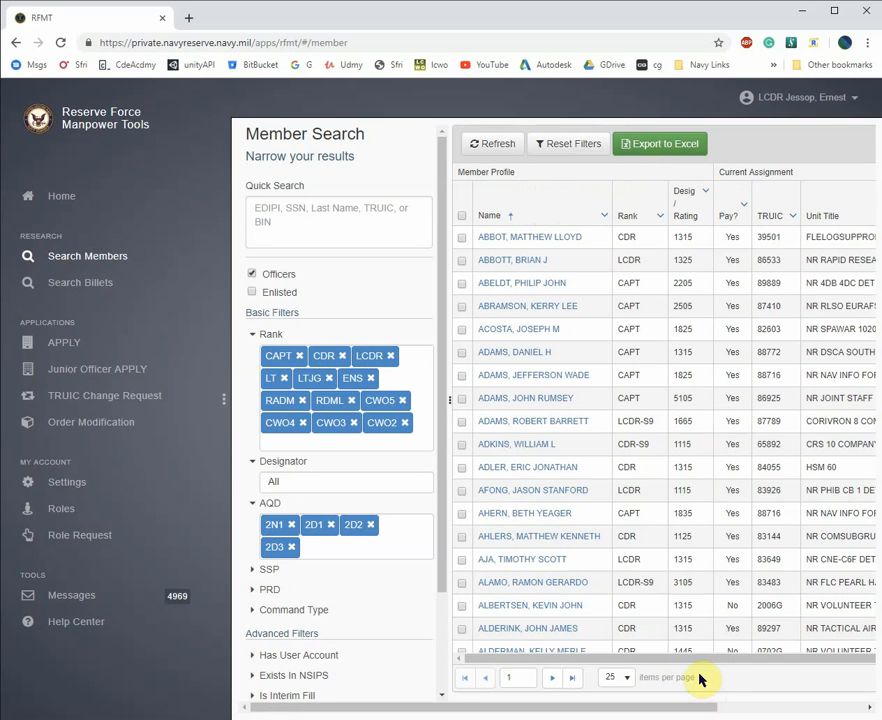
# Show the Email column of the Contact Information group in the member results table.
pyautogui.moveTo(699, 659); pyautogui.dragTo(774, 660)
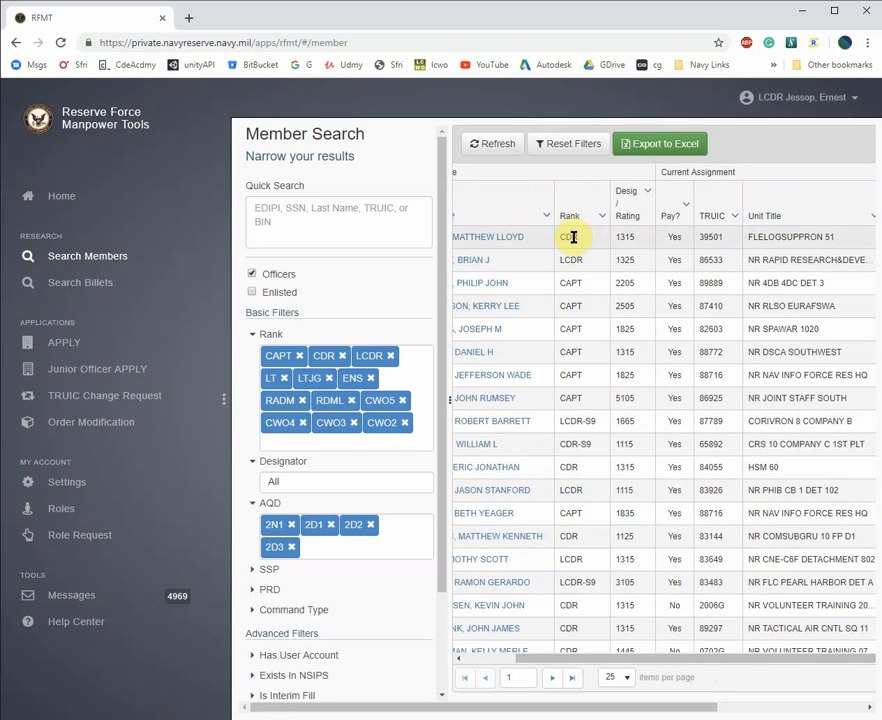
pyautogui.click(647, 192)
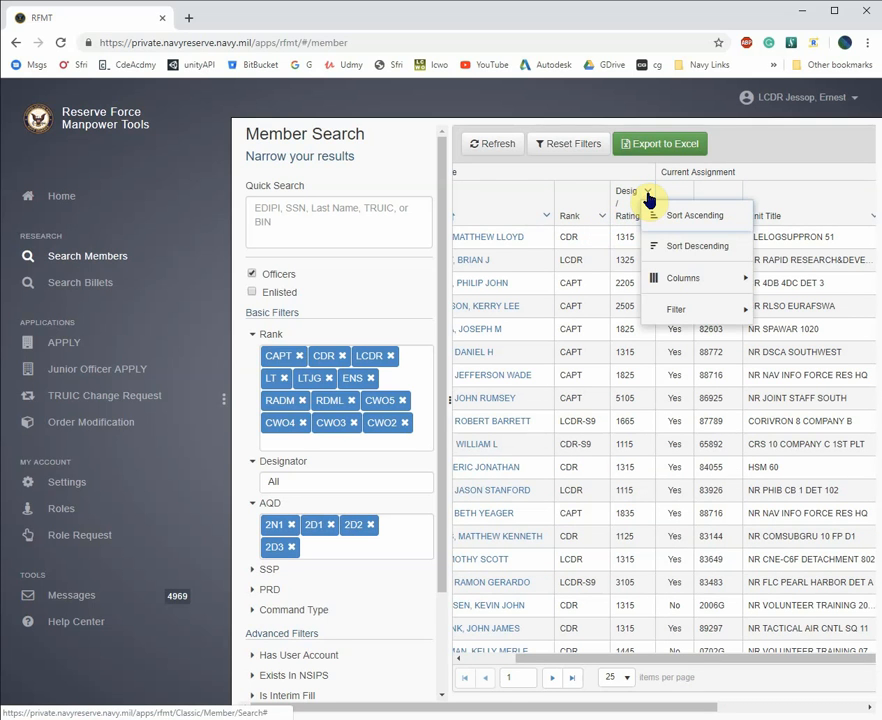
pyautogui.moveTo(690, 284)
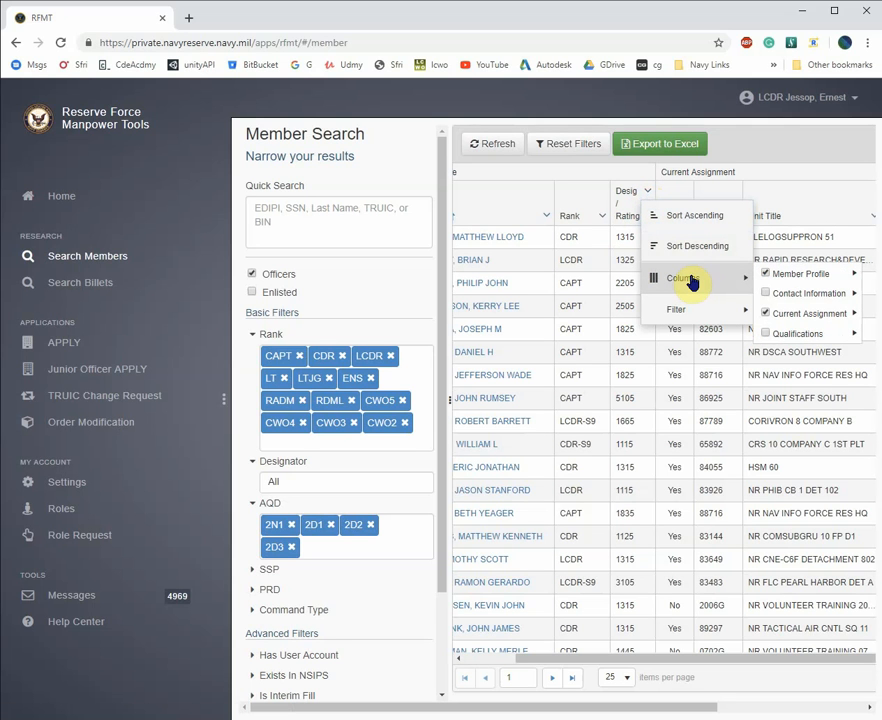
pyautogui.moveTo(800, 300)
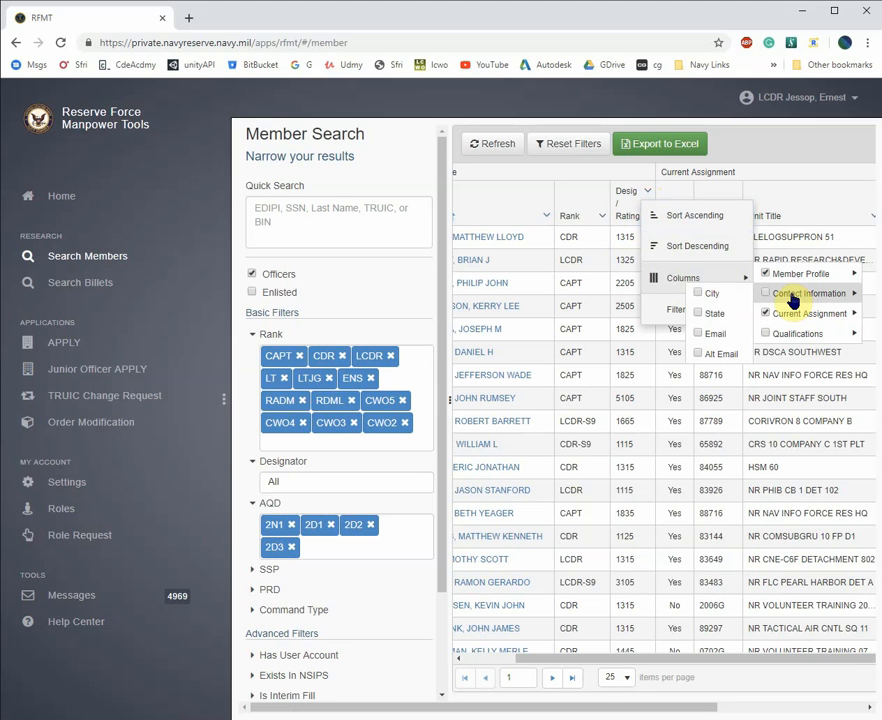
pyautogui.click(698, 334)
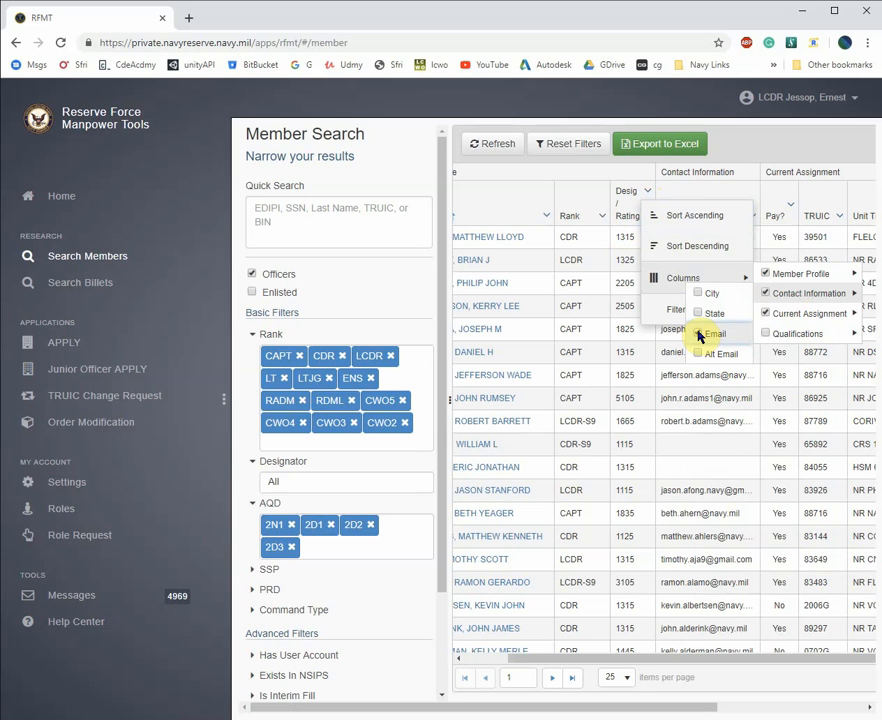
pyautogui.click(720, 133)
# Check which columns of the Current Assignment group are selected for the member results.
pyautogui.moveTo(667, 660); pyautogui.dragTo(748, 657)
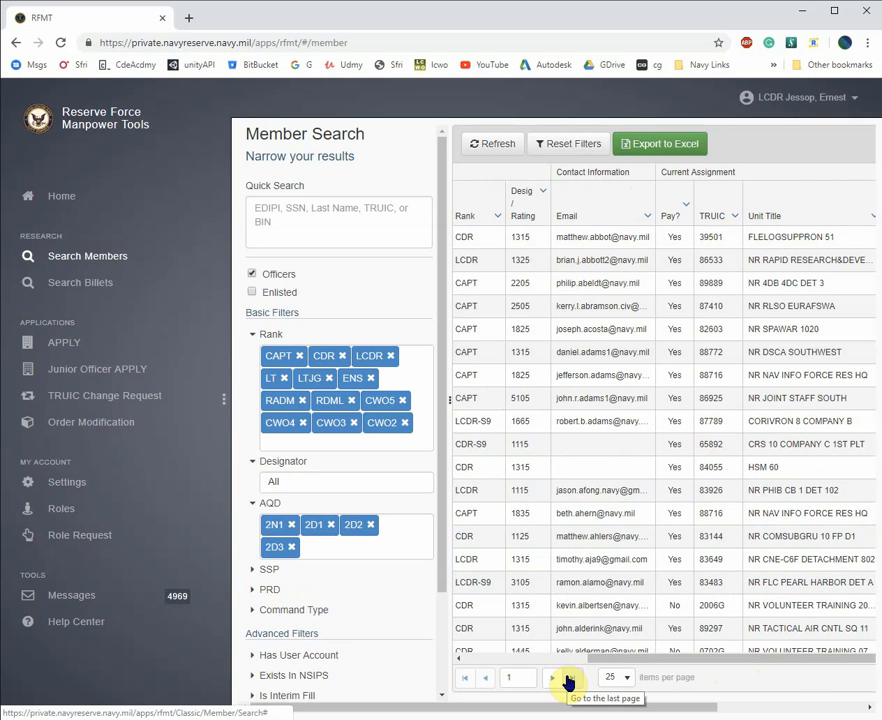
pyautogui.moveTo(634, 660); pyautogui.dragTo(753, 640)
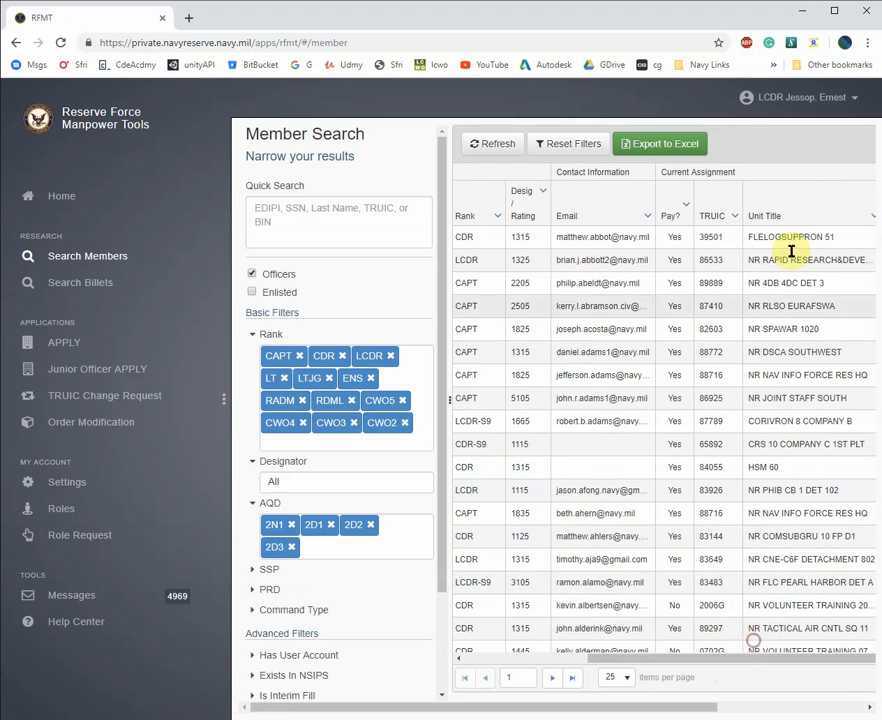
pyautogui.click(868, 220)
pyautogui.moveTo(823, 313)
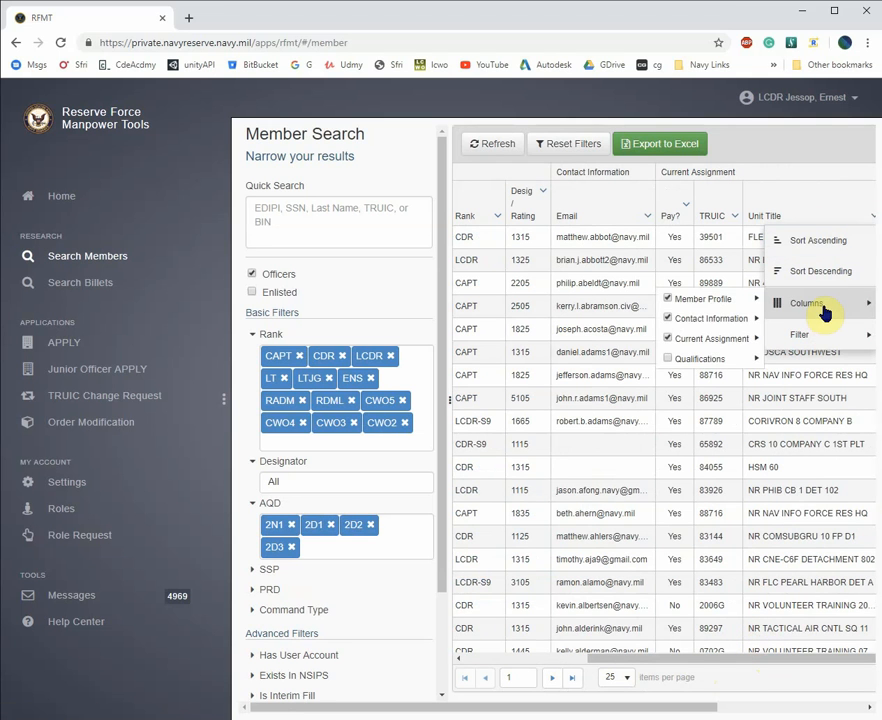
pyautogui.moveTo(722, 345)
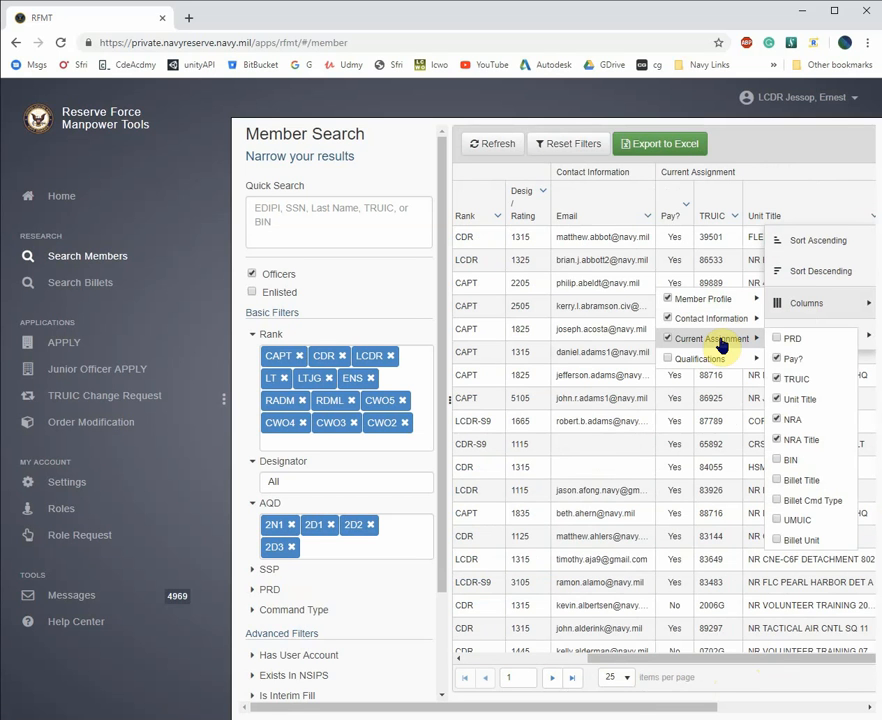
pyautogui.moveTo(726, 659); pyautogui.dragTo(754, 646)
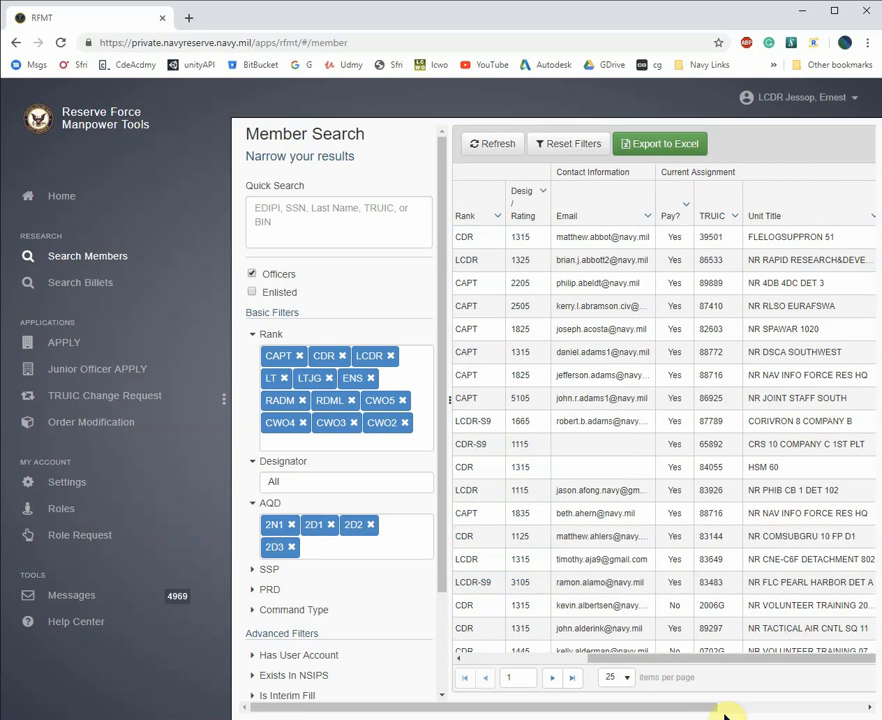
# Examine the NRA and NRA Title columns and review the remaining columns of the results table back to Name.
pyautogui.moveTo(685, 712); pyautogui.dragTo(807, 695)
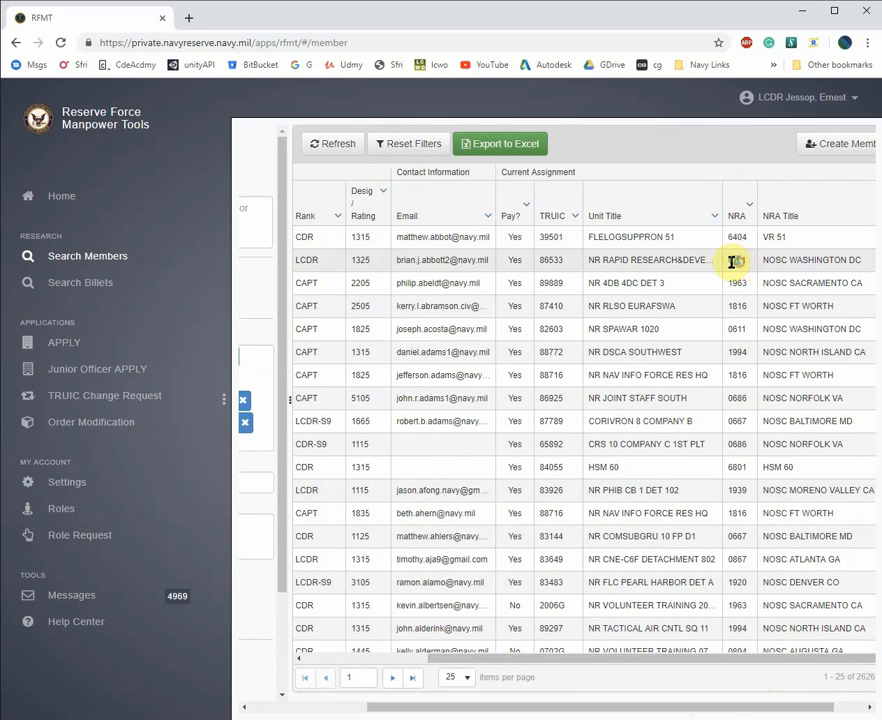
pyautogui.doubleClick(733, 261)
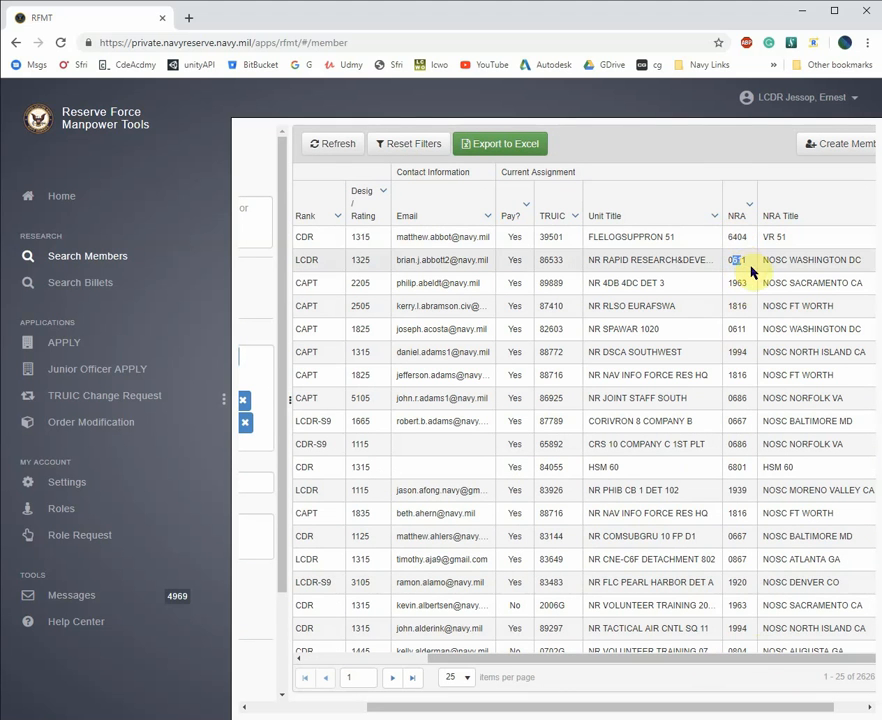
pyautogui.click(737, 260)
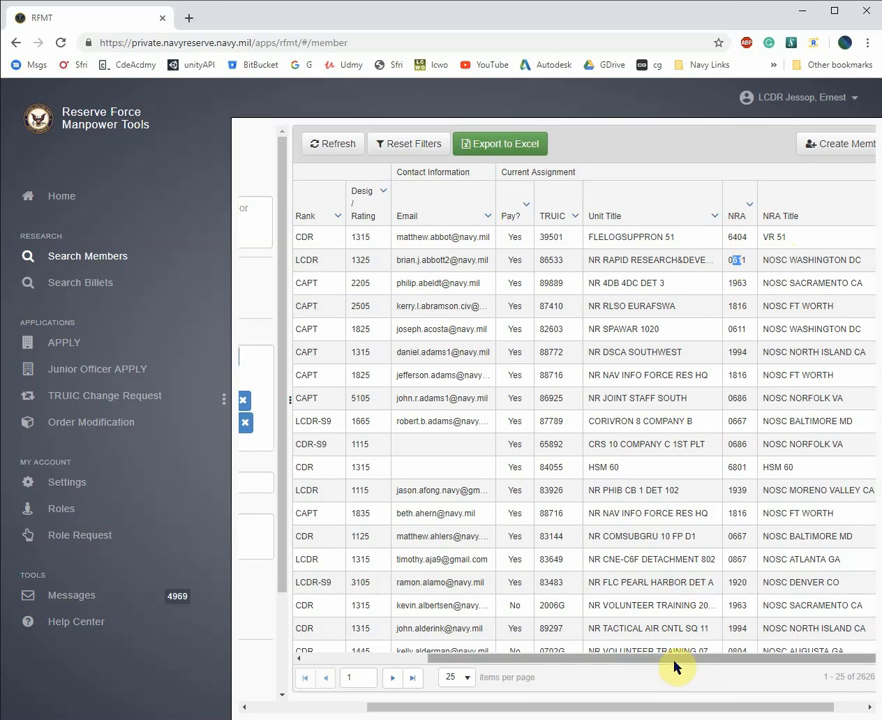
pyautogui.moveTo(675, 659); pyautogui.dragTo(717, 657)
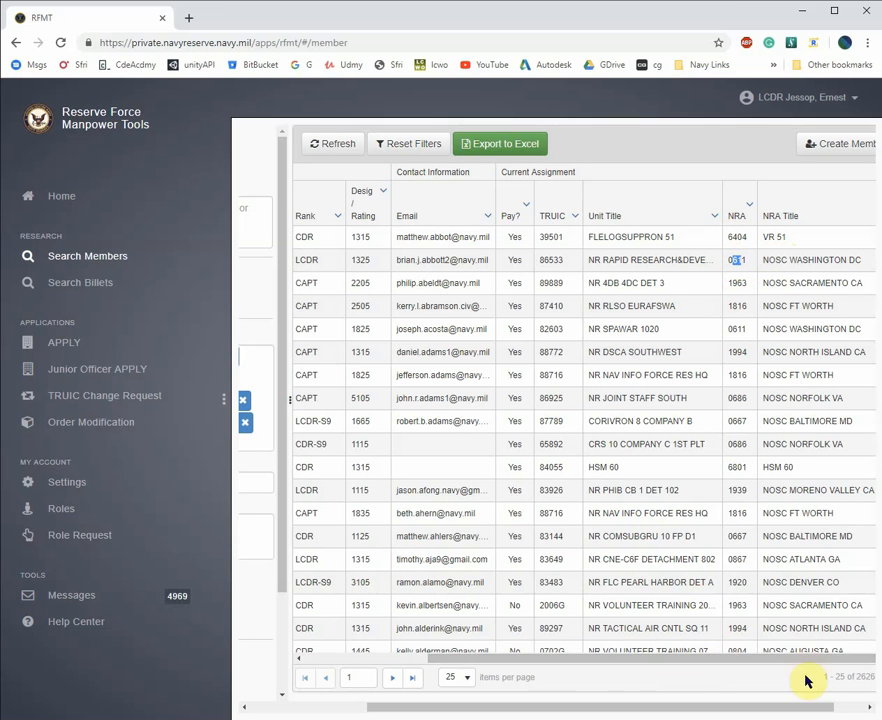
pyautogui.moveTo(800, 707); pyautogui.dragTo(875, 710)
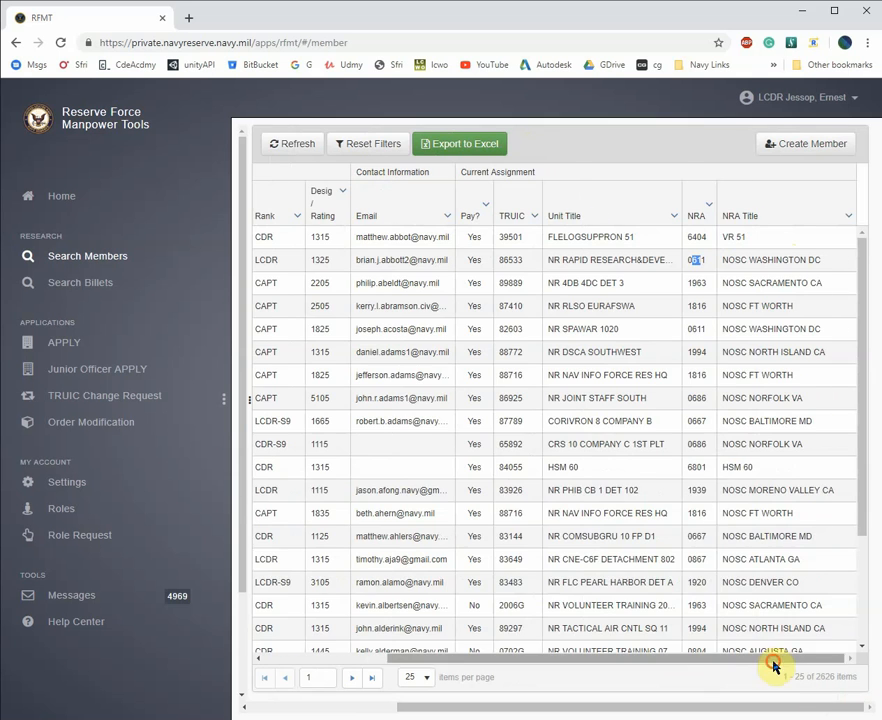
pyautogui.moveTo(774, 662); pyautogui.dragTo(647, 656)
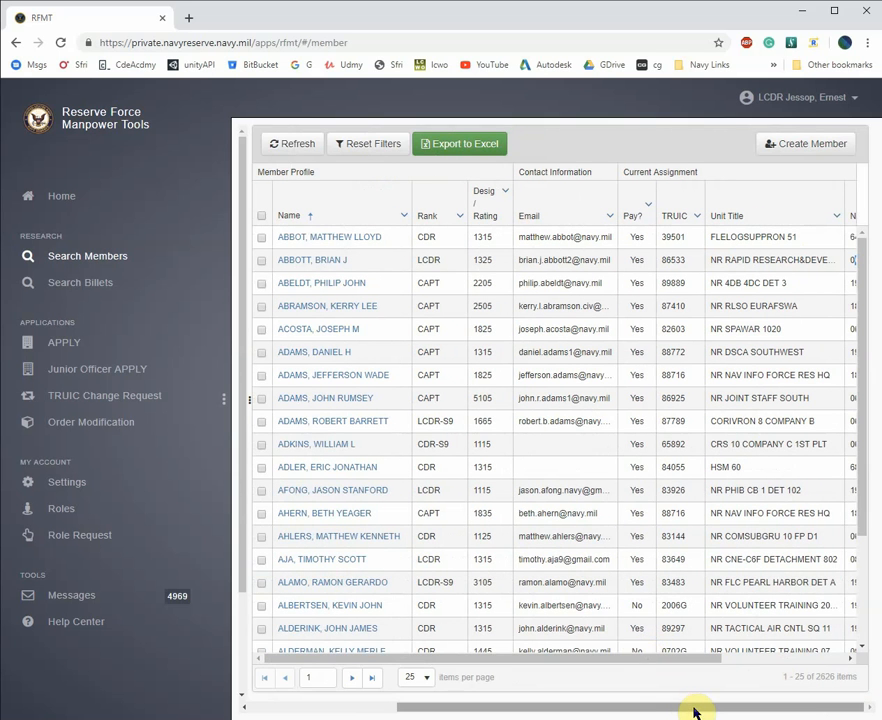
pyautogui.moveTo(708, 710); pyautogui.dragTo(739, 714)
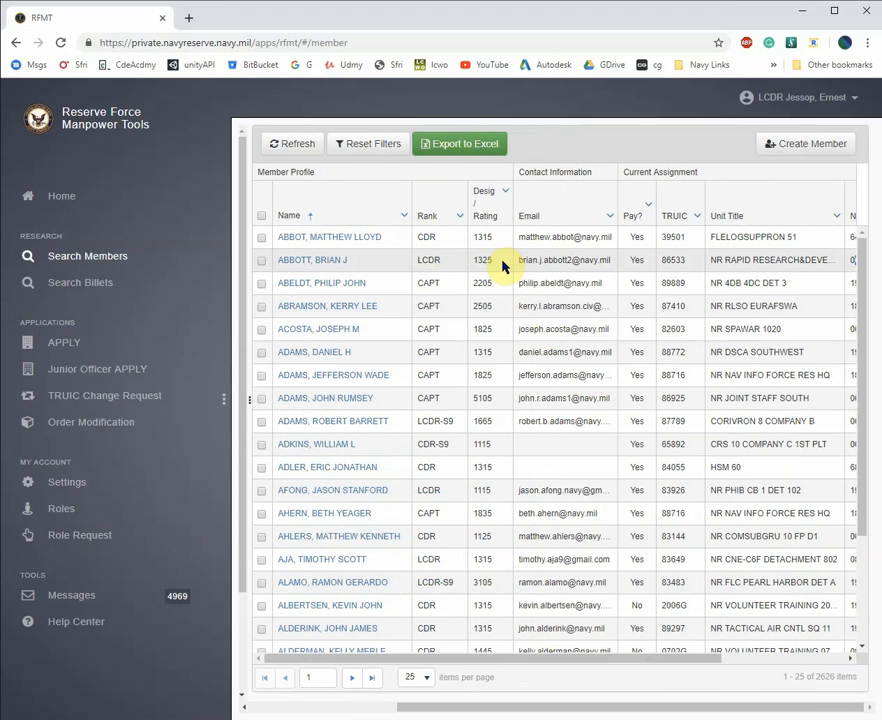
# Export the member results to the Desktop as Members_5-19-2019_18_51.xlsx and open the workbook in a maximized Excel window.
pyautogui.click(473, 151)
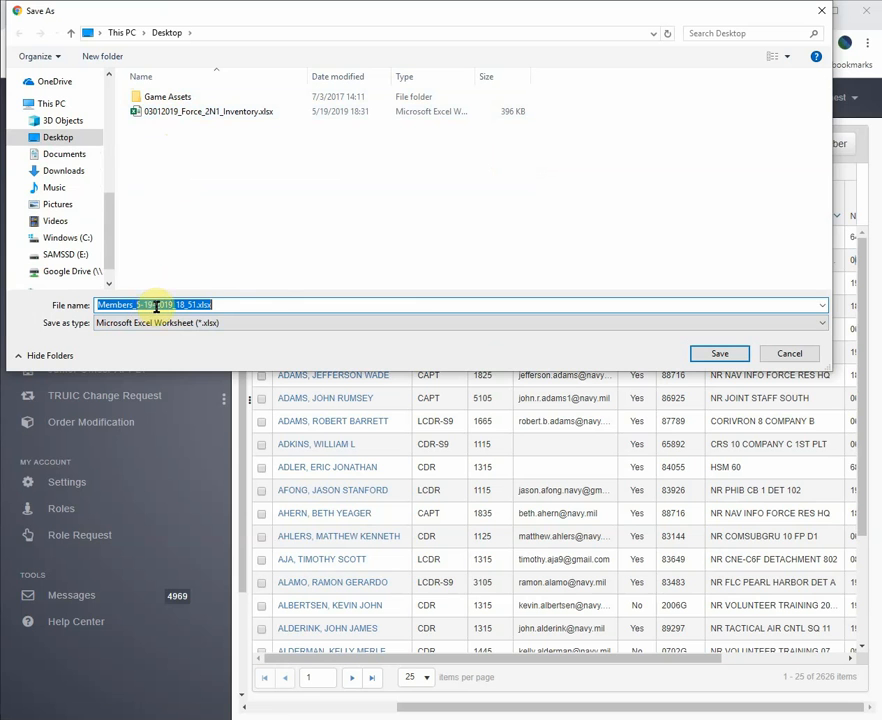
pyautogui.click(719, 355)
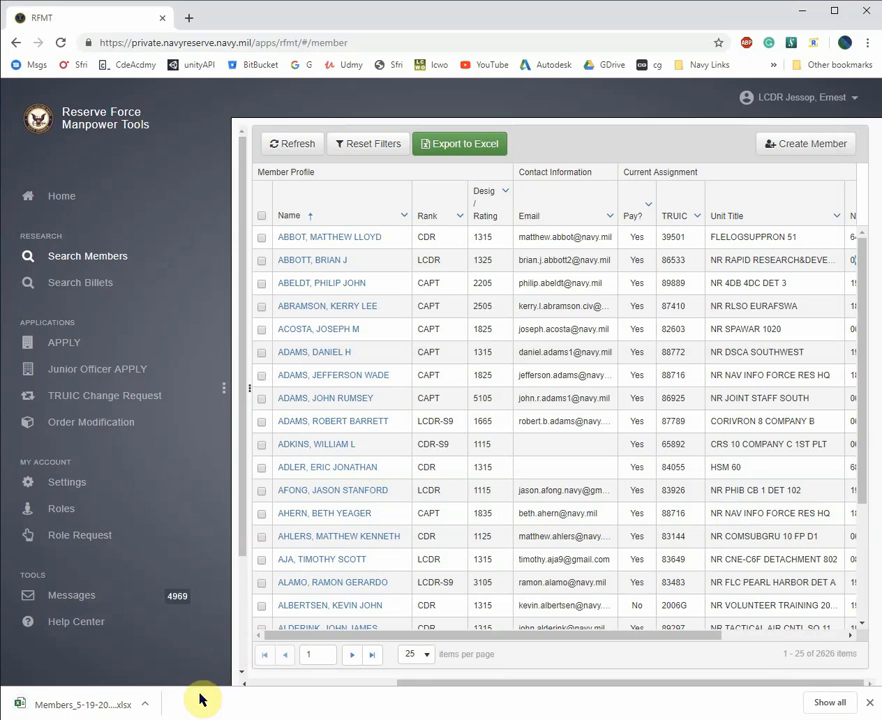
pyautogui.click(106, 710)
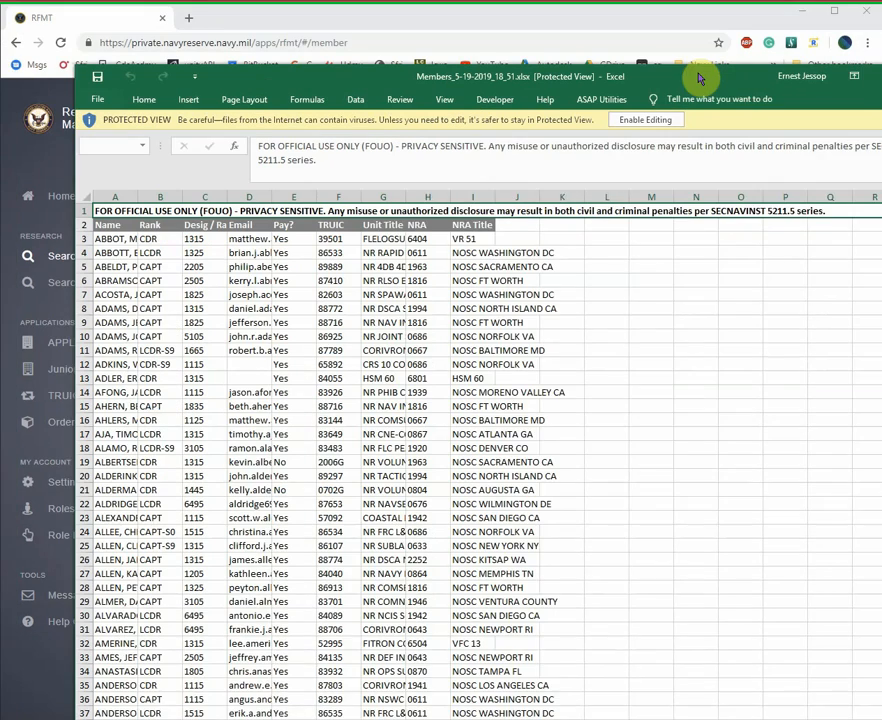
pyautogui.doubleClick(699, 78)
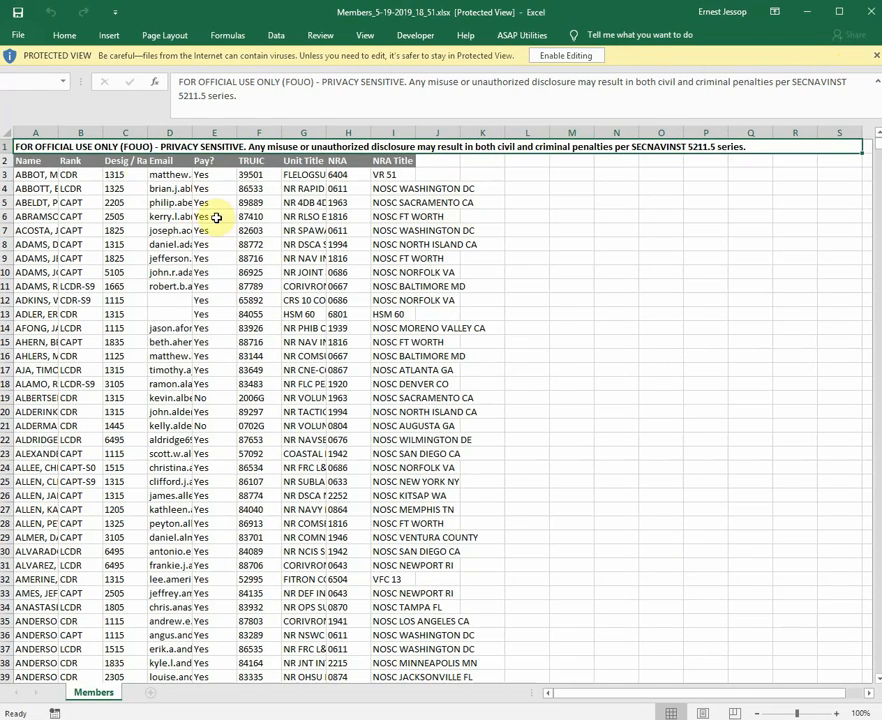